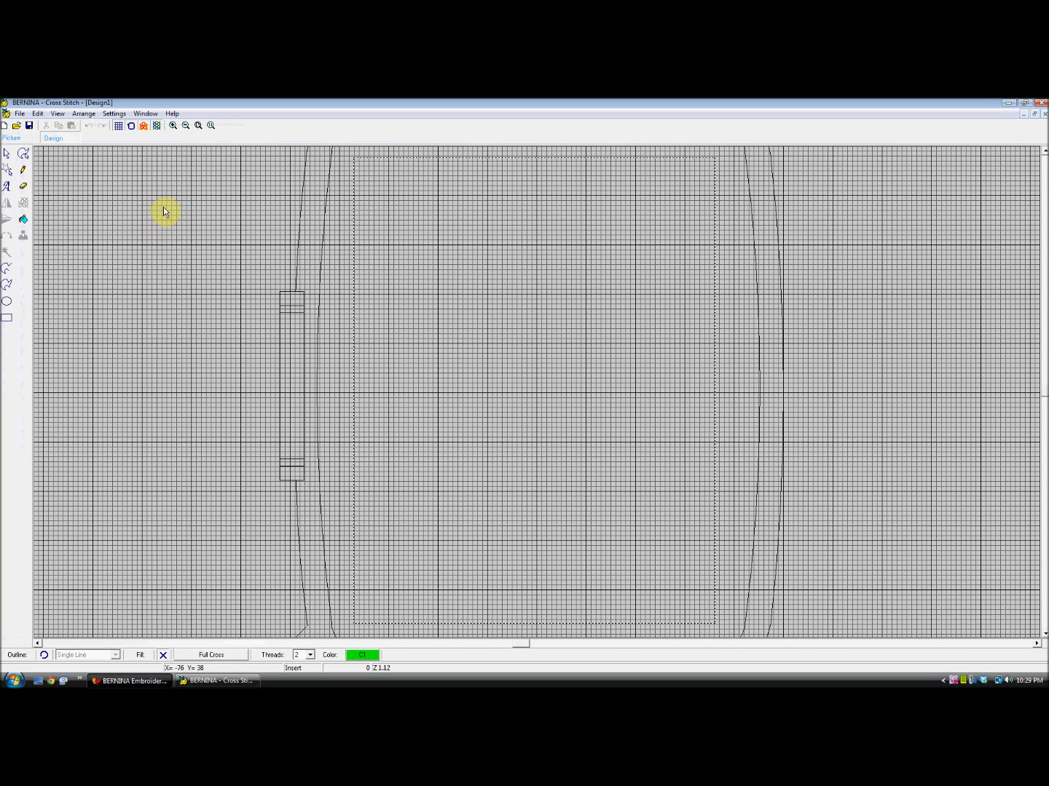
- Insert the picture A_East_001.jpg from the Artwork folder into the design
left_click(24, 139)
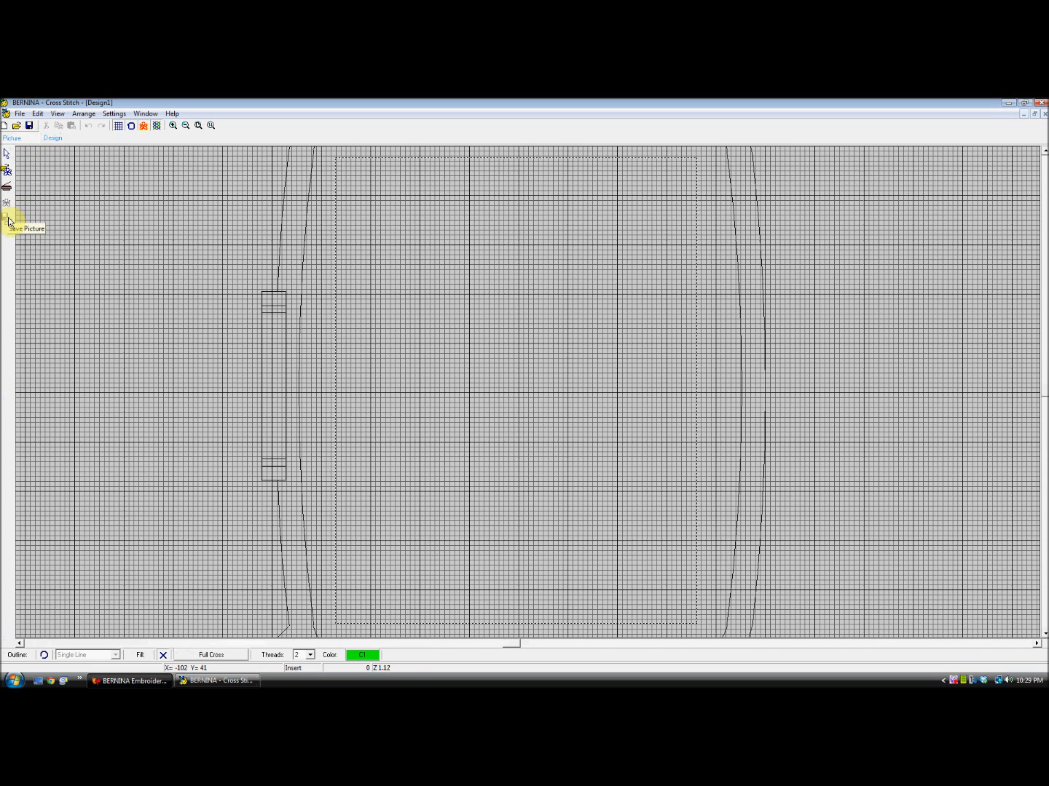
left_click(5, 171)
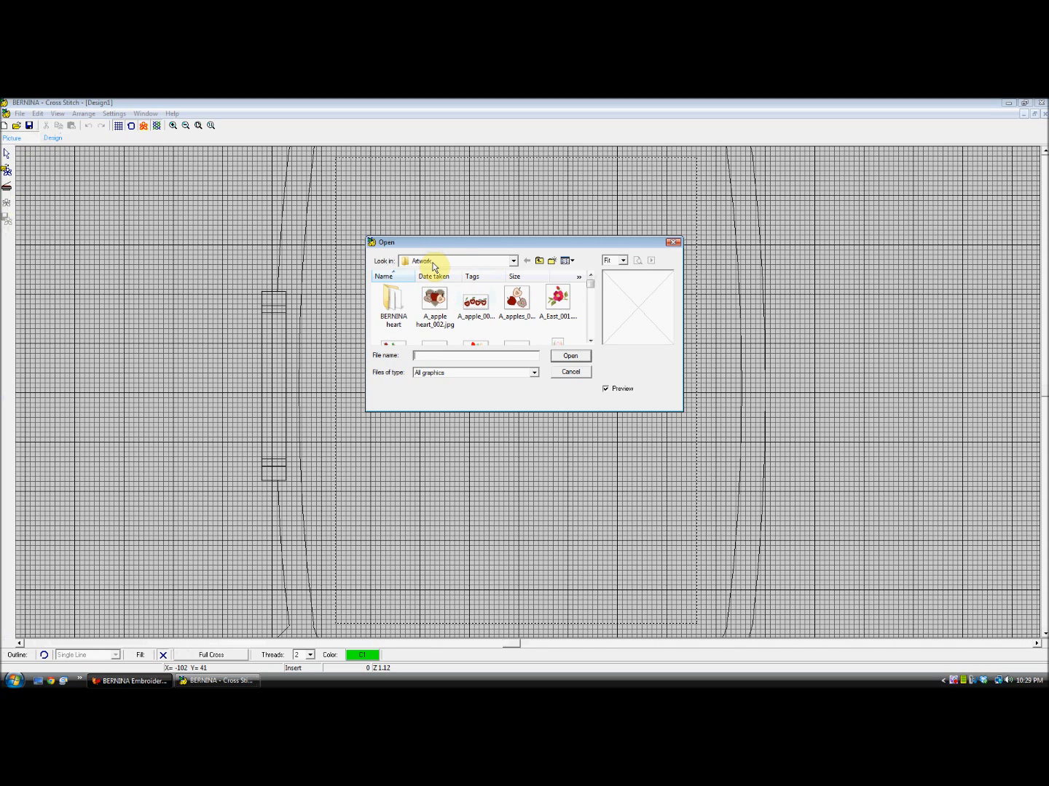
left_click(539, 260)
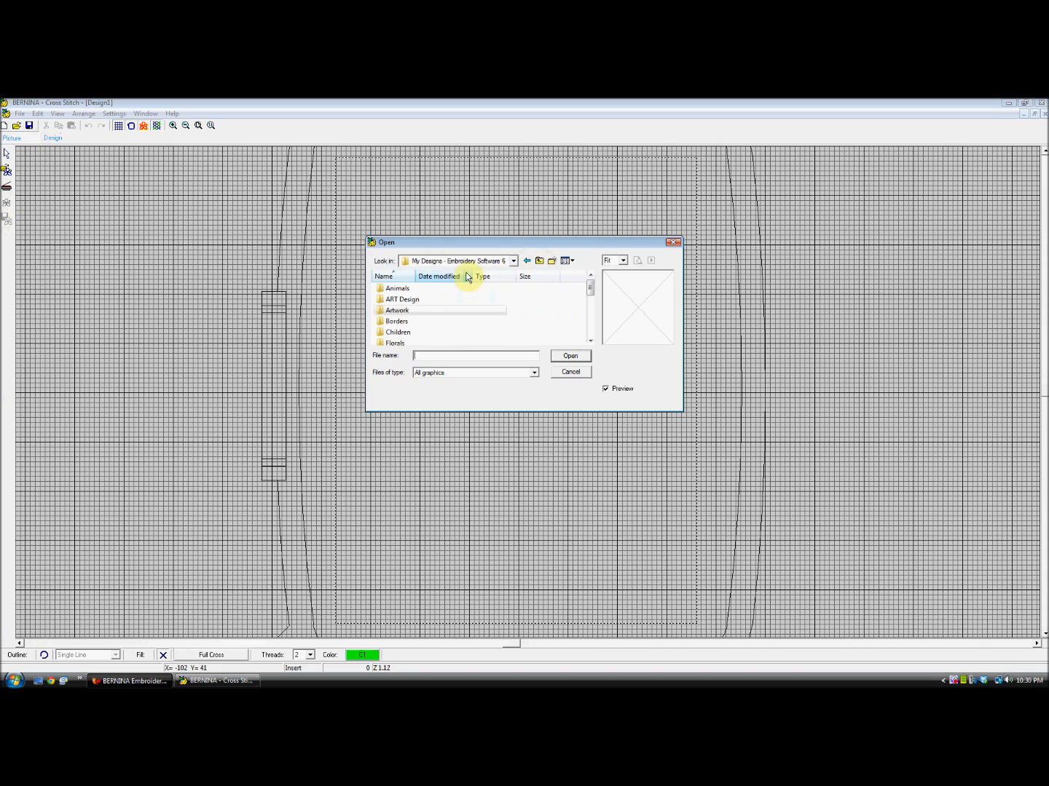
double_click(397, 312)
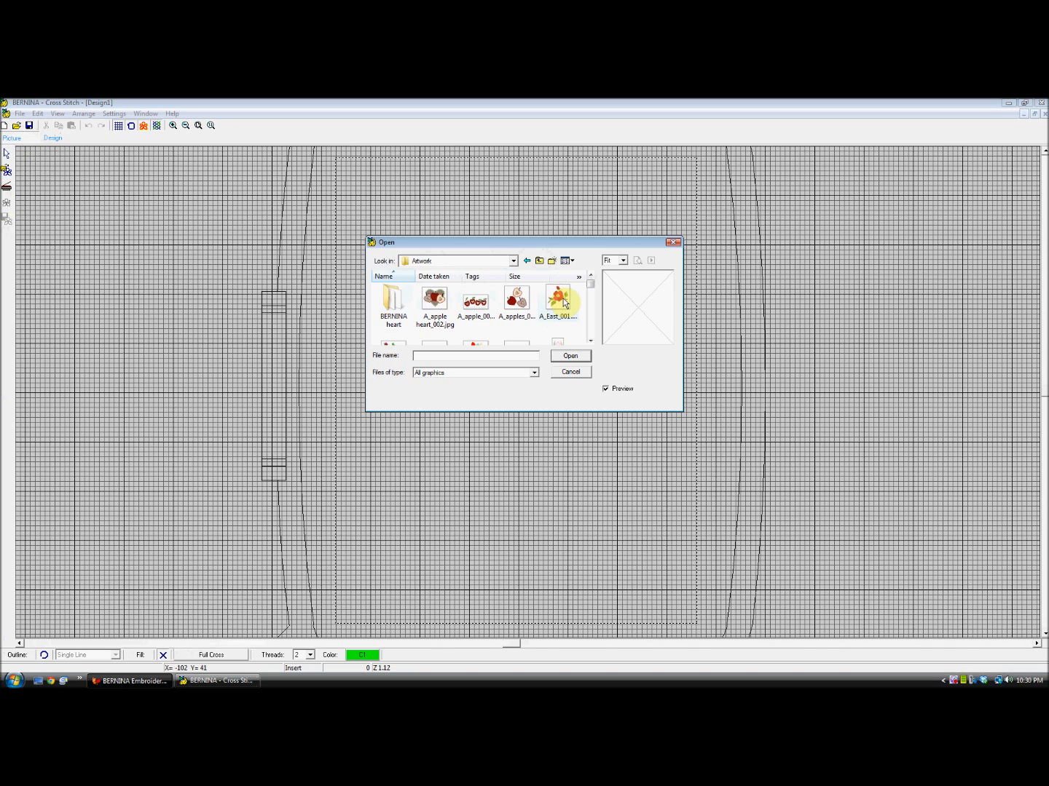
left_click(564, 303)
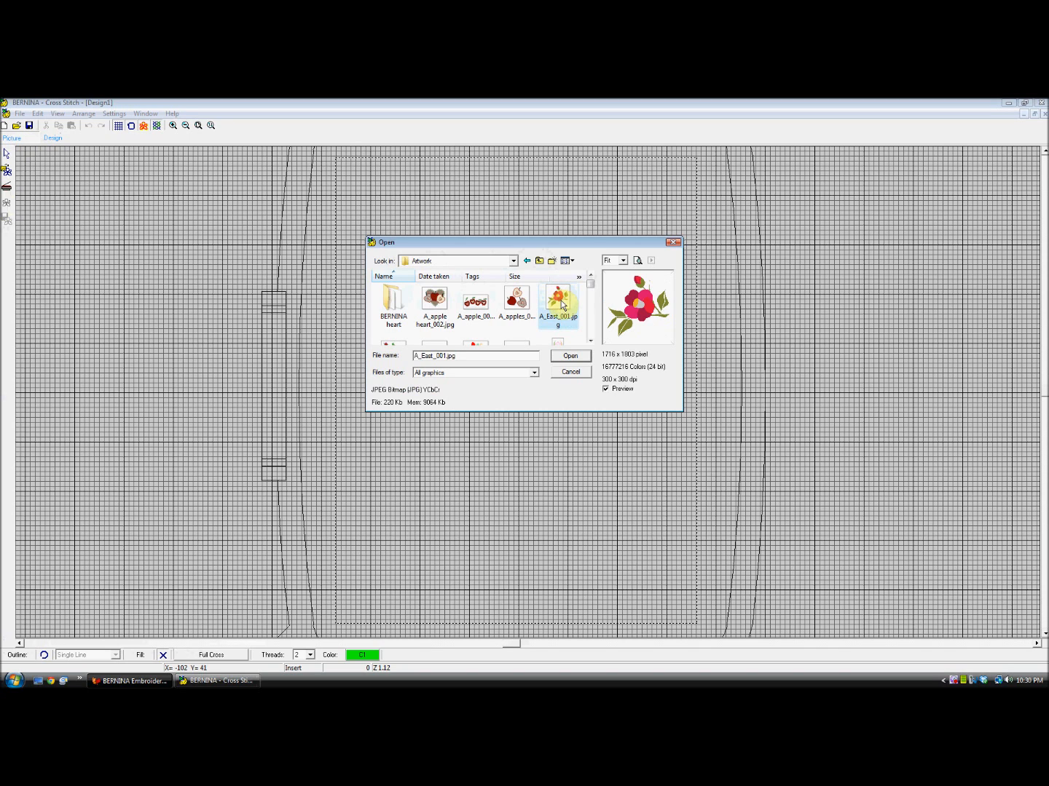
left_click(574, 355)
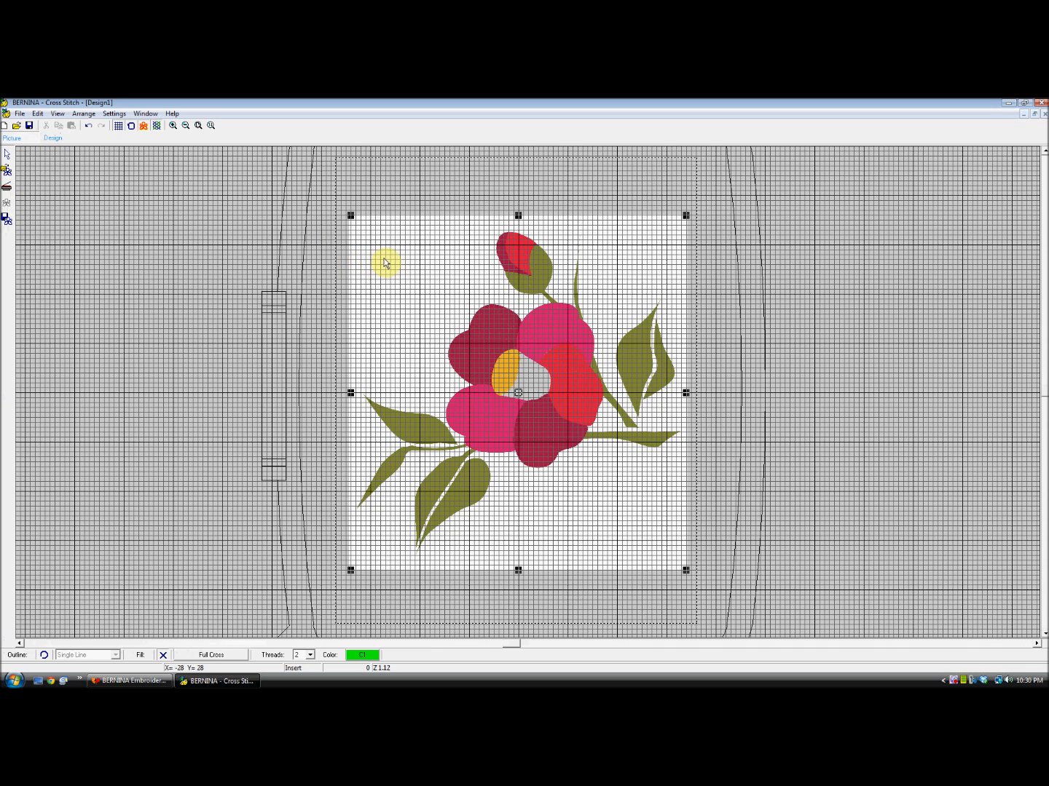
- Review the grid, background and hoop options, and close them with the existing settings
right_click(118, 128)
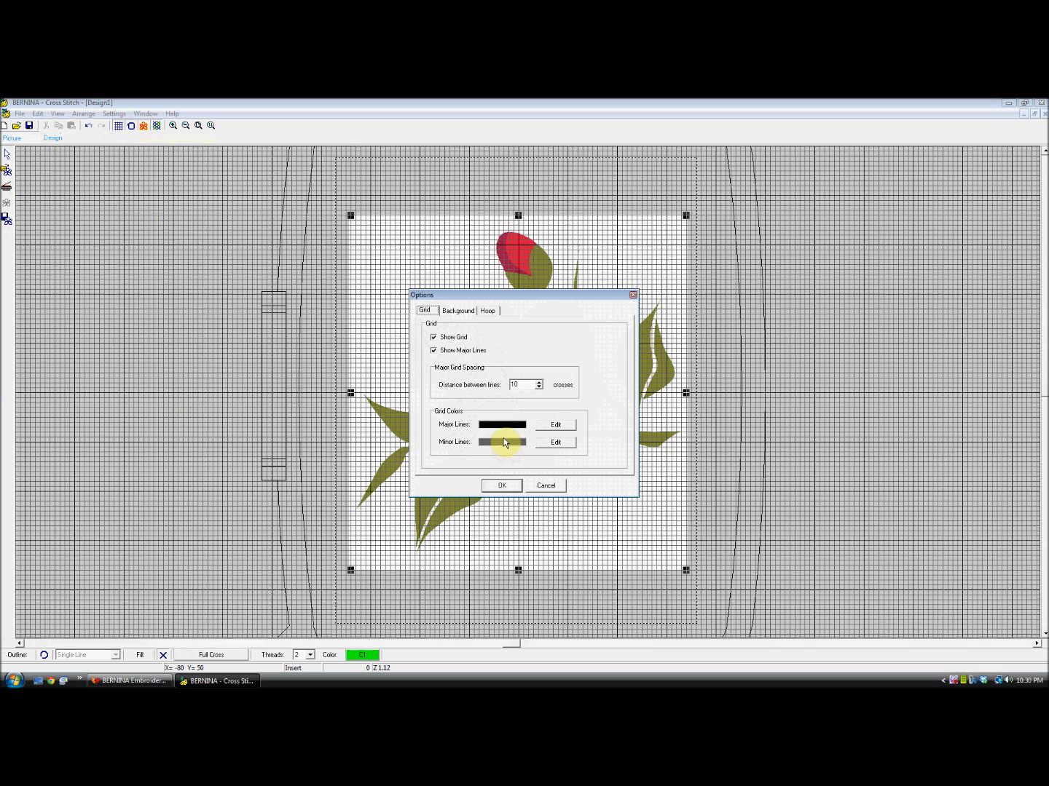
left_click(459, 313)
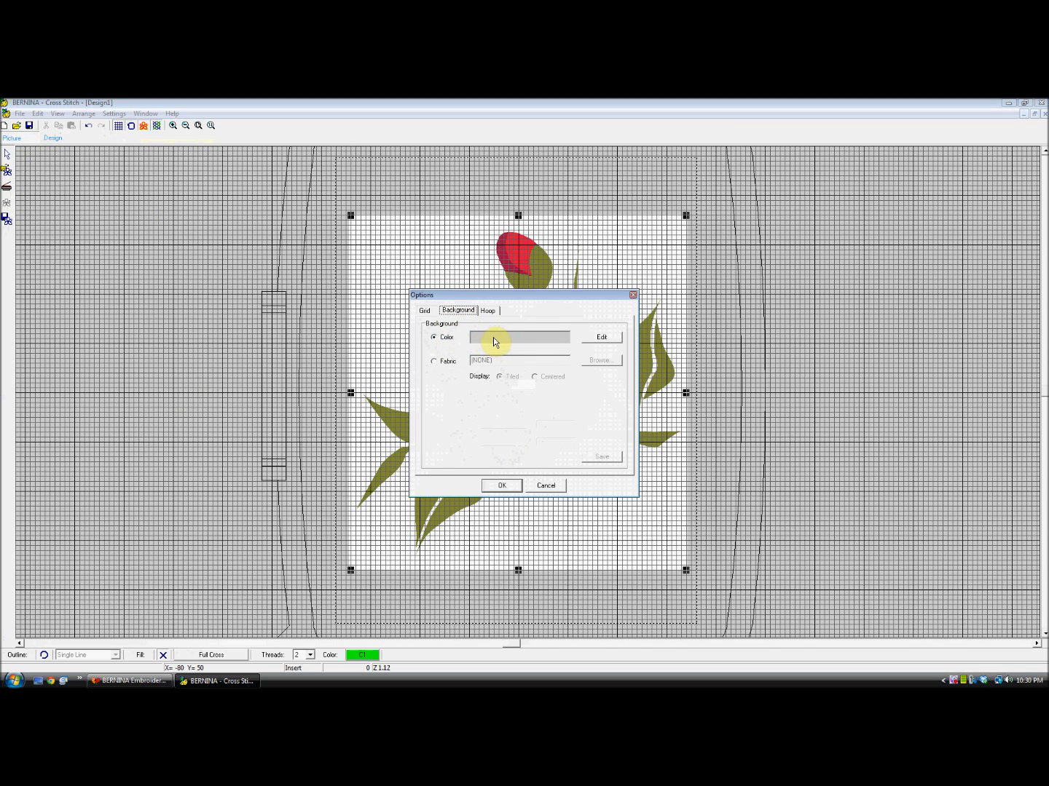
left_click(488, 311)
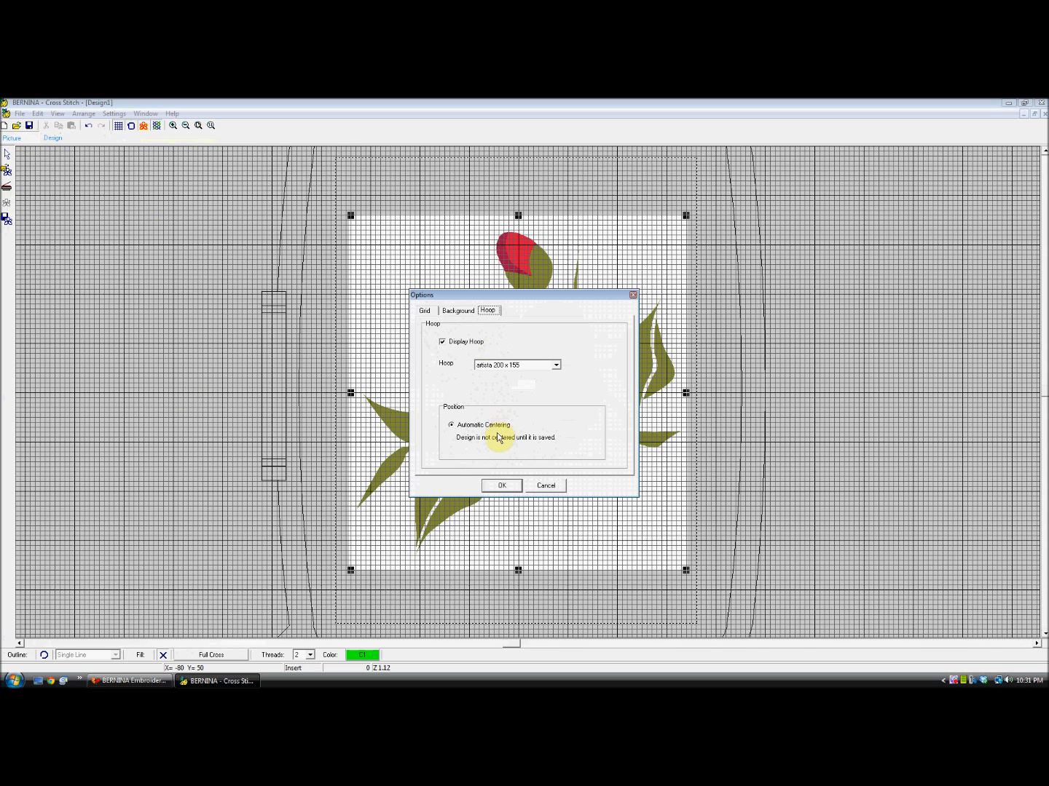
left_click(514, 485)
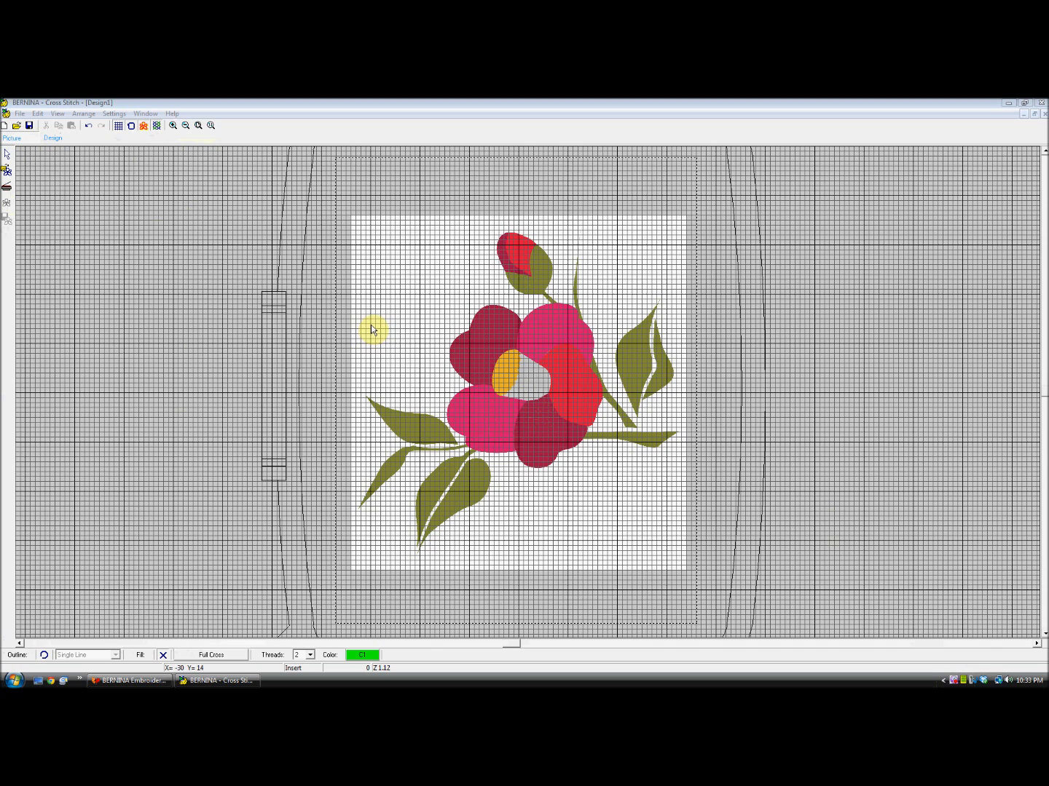
- Define the fabric count as 12.0 stitches per inch
left_click(114, 115)
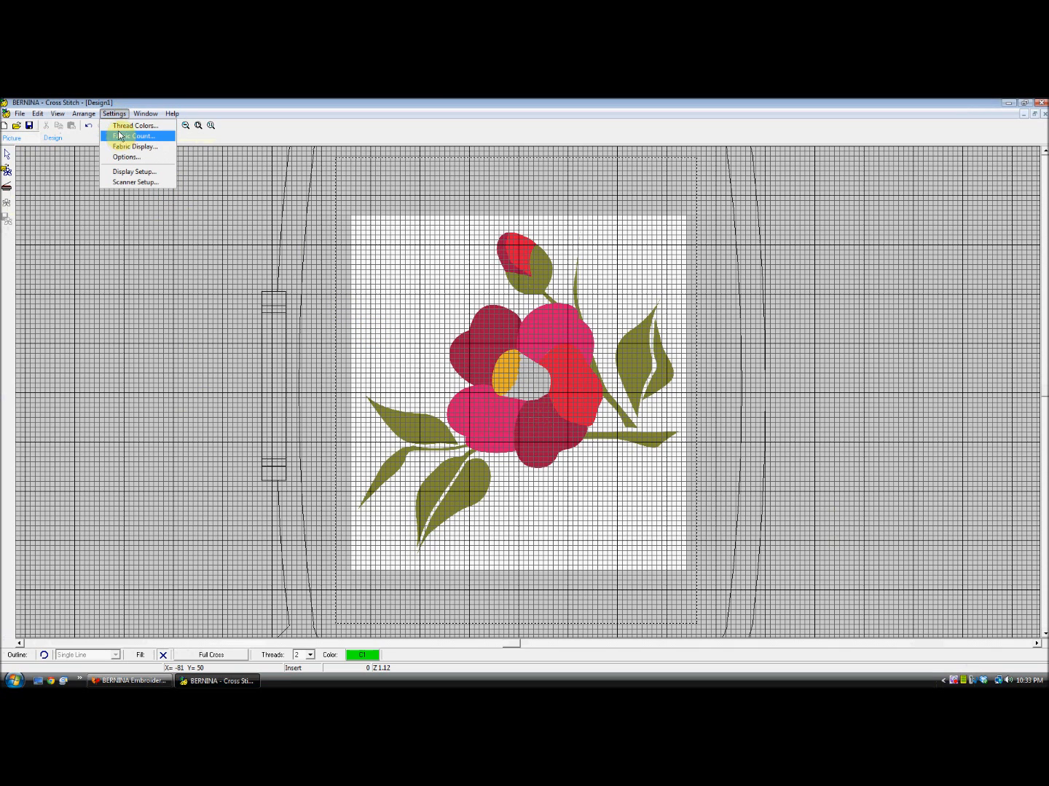
left_click(124, 138)
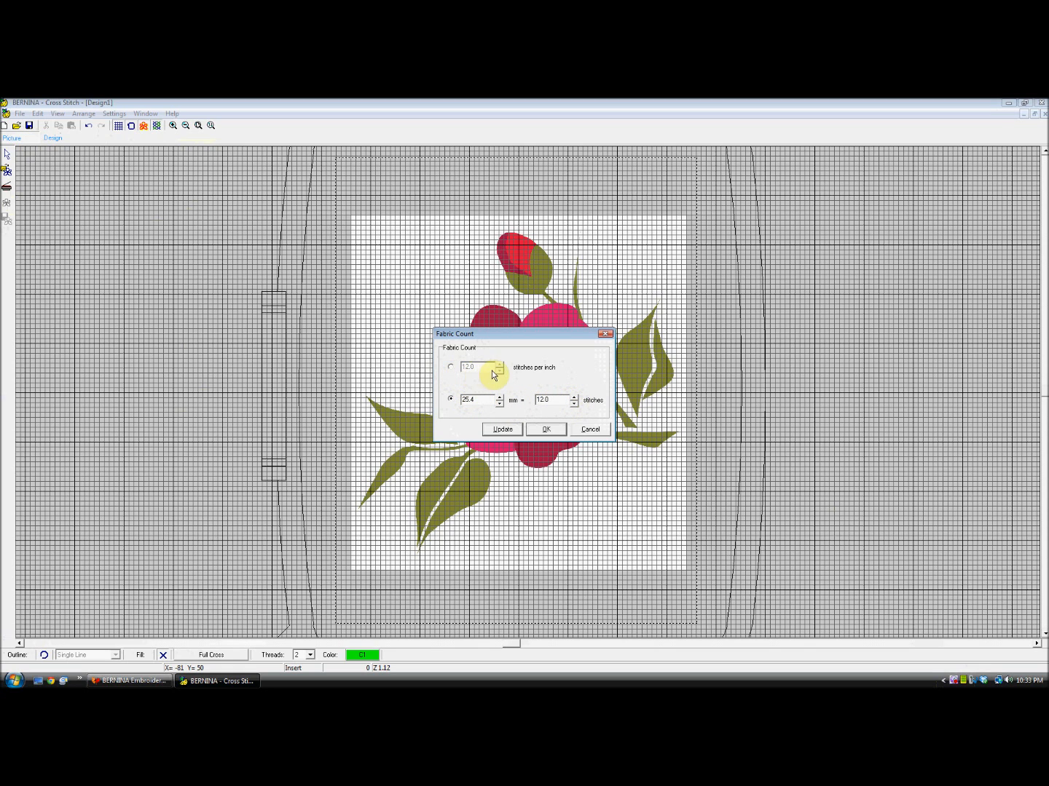
left_click(451, 369)
left_click(547, 430)
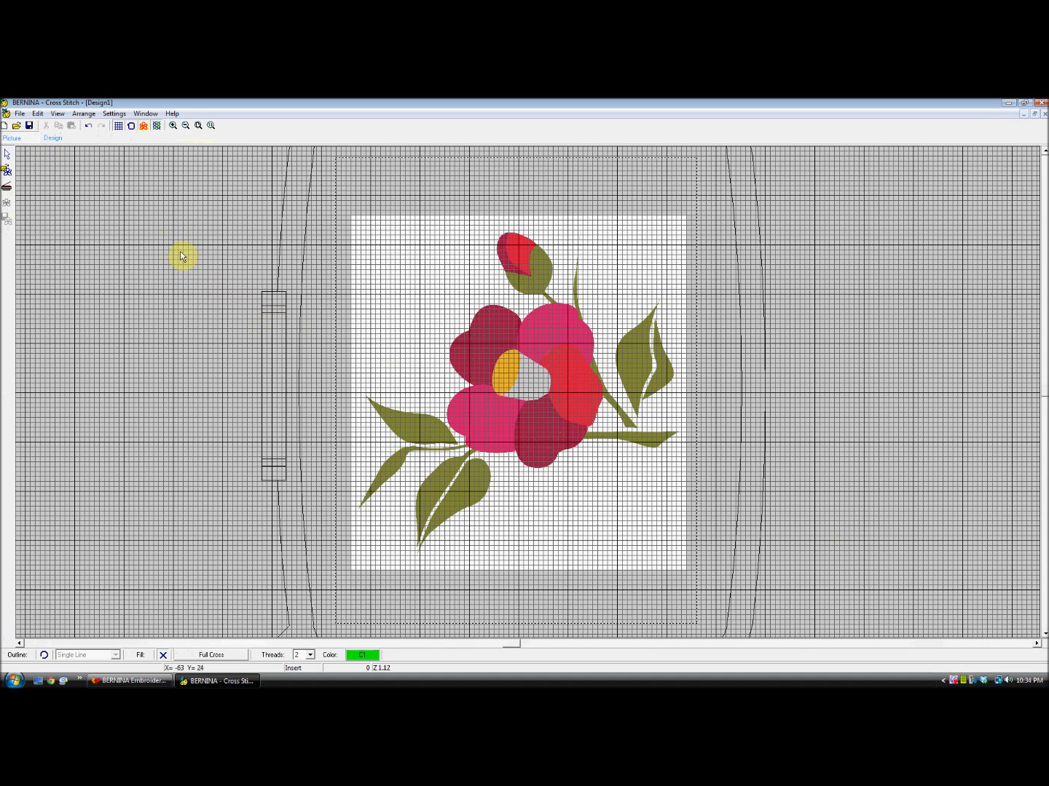
- Start Auto Stitch Image on the flower picture, with colours restricted to 10 and the background omitted
left_click(51, 140)
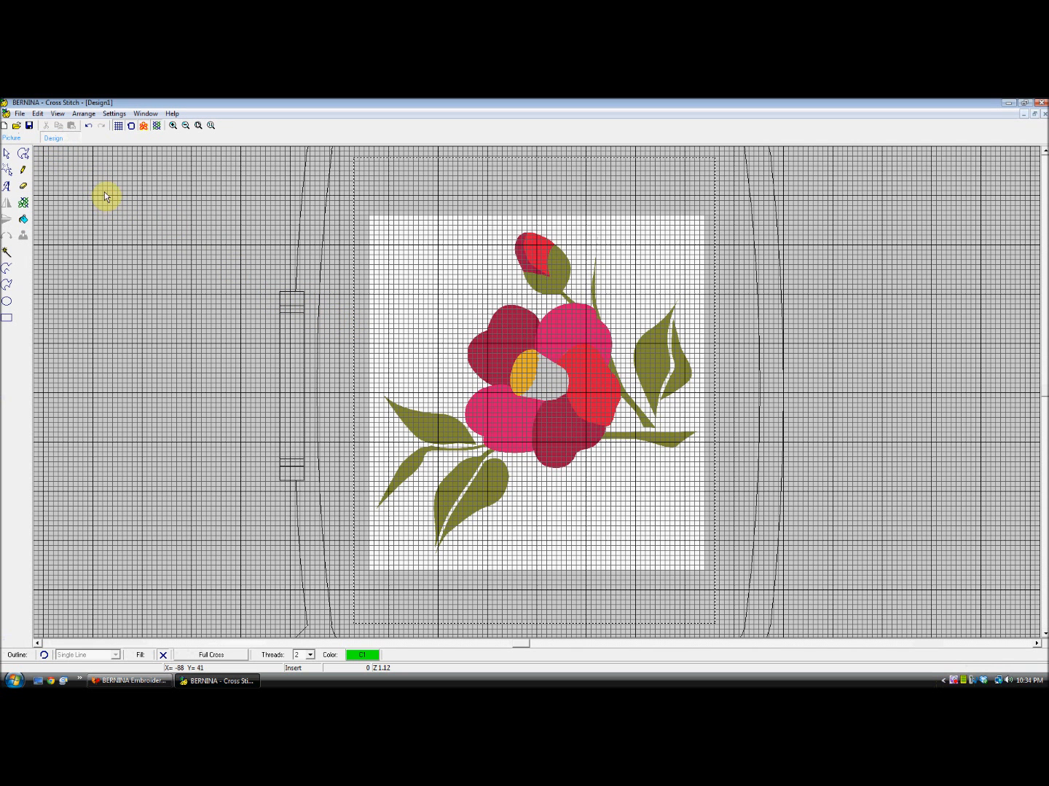
left_click(24, 204)
left_click(447, 312)
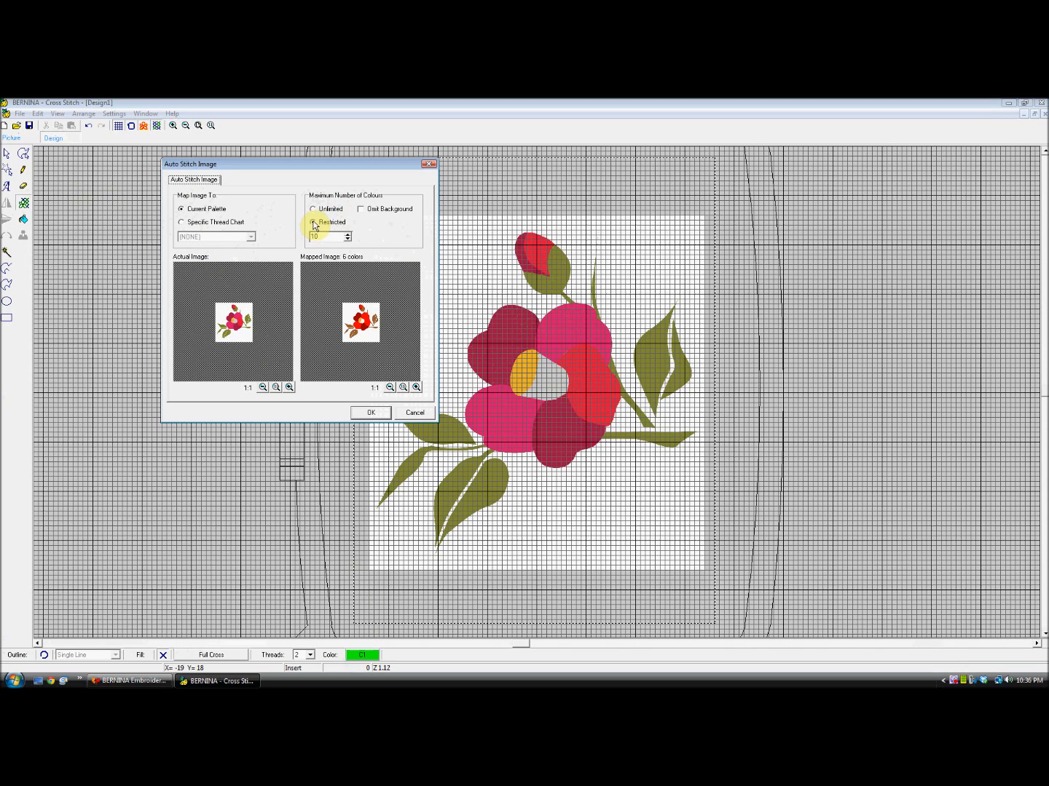
double_click(316, 235)
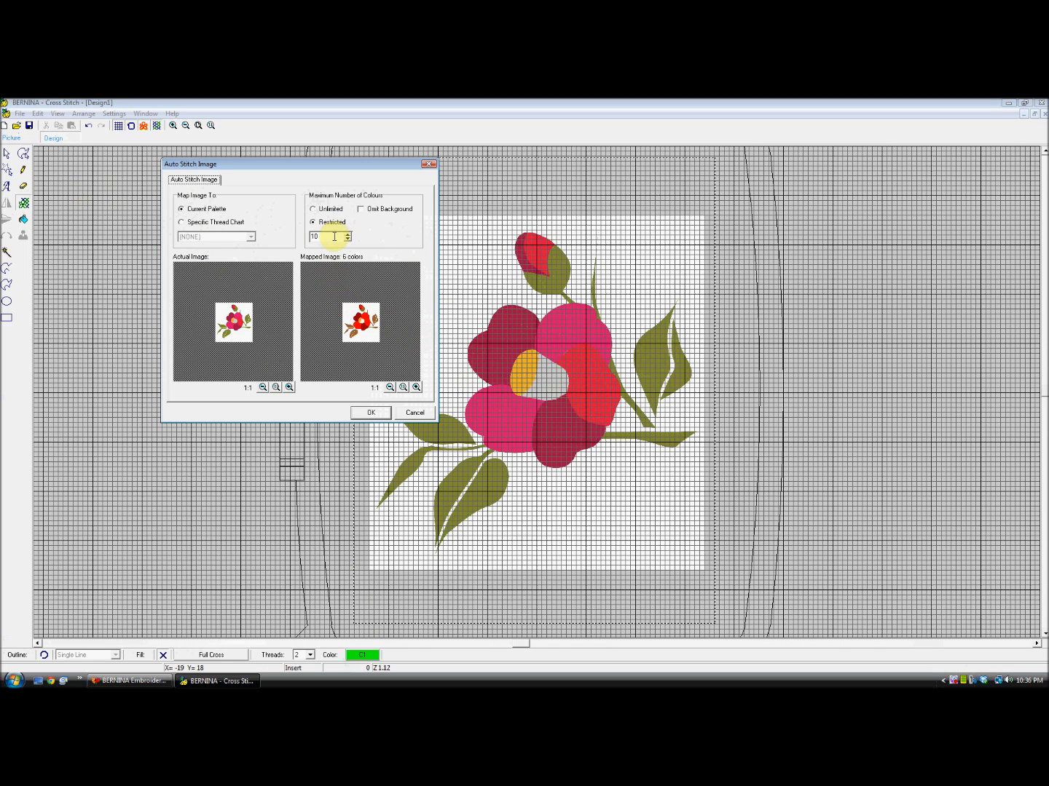
left_click(361, 209)
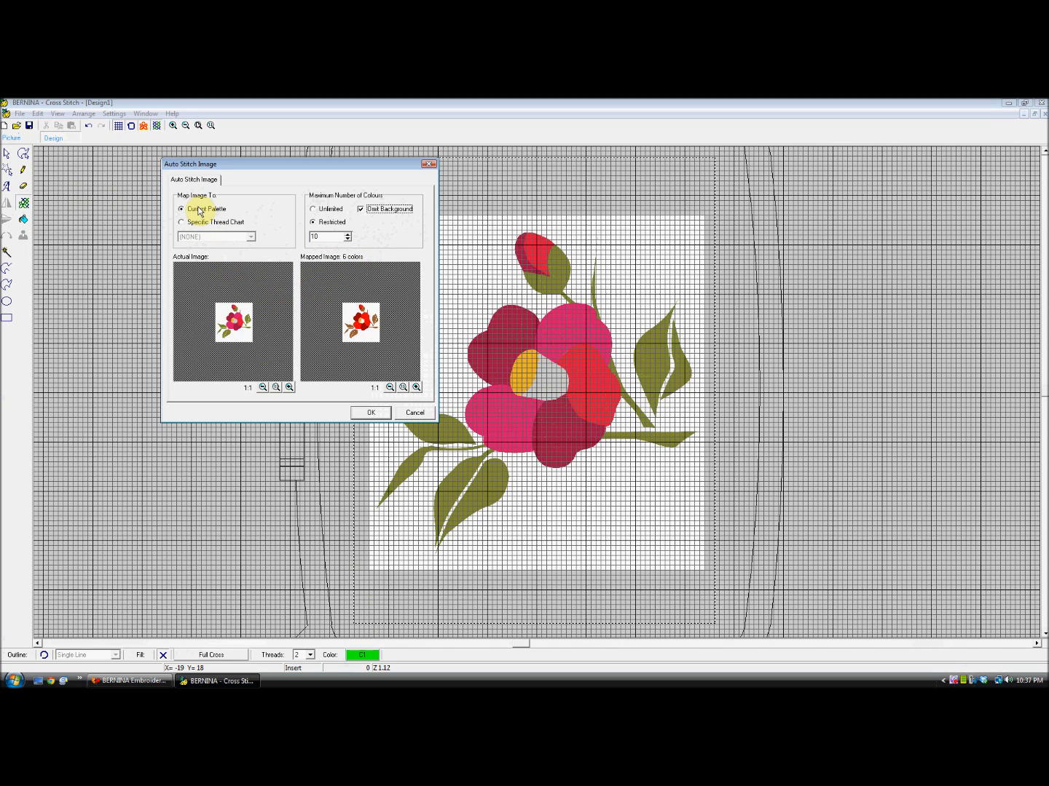
- Map the image to the specific thread chart Mettler Poly Sheen-shades
left_click(182, 225)
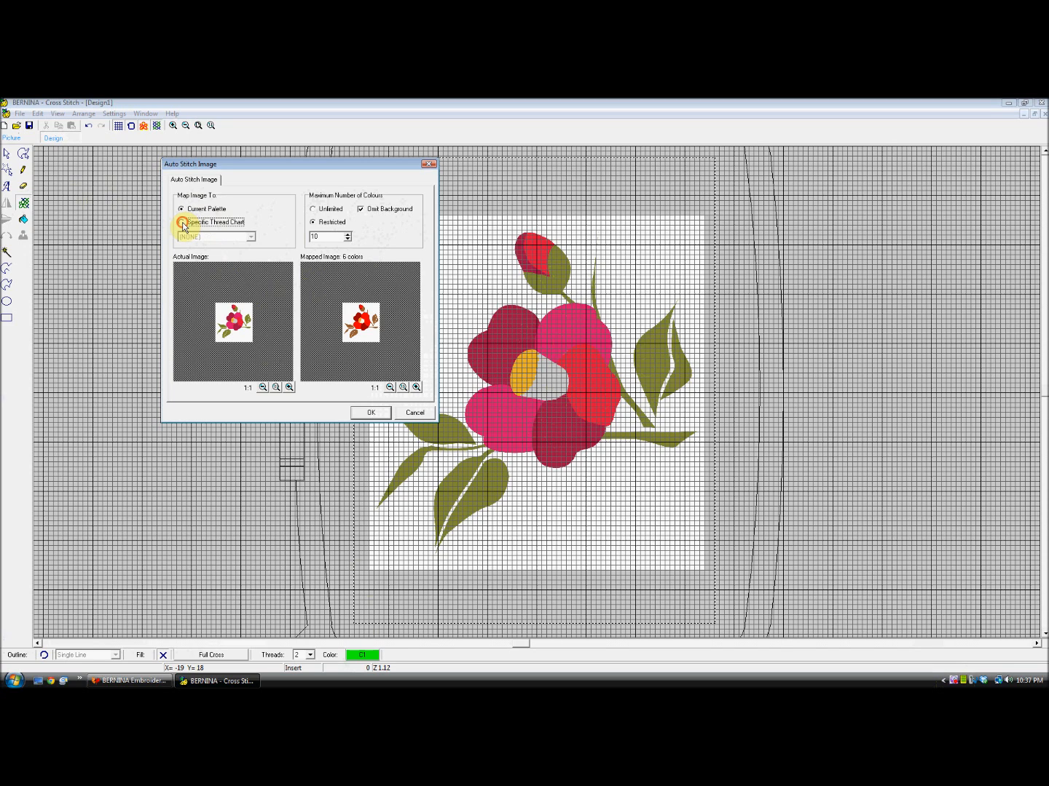
left_click(252, 240)
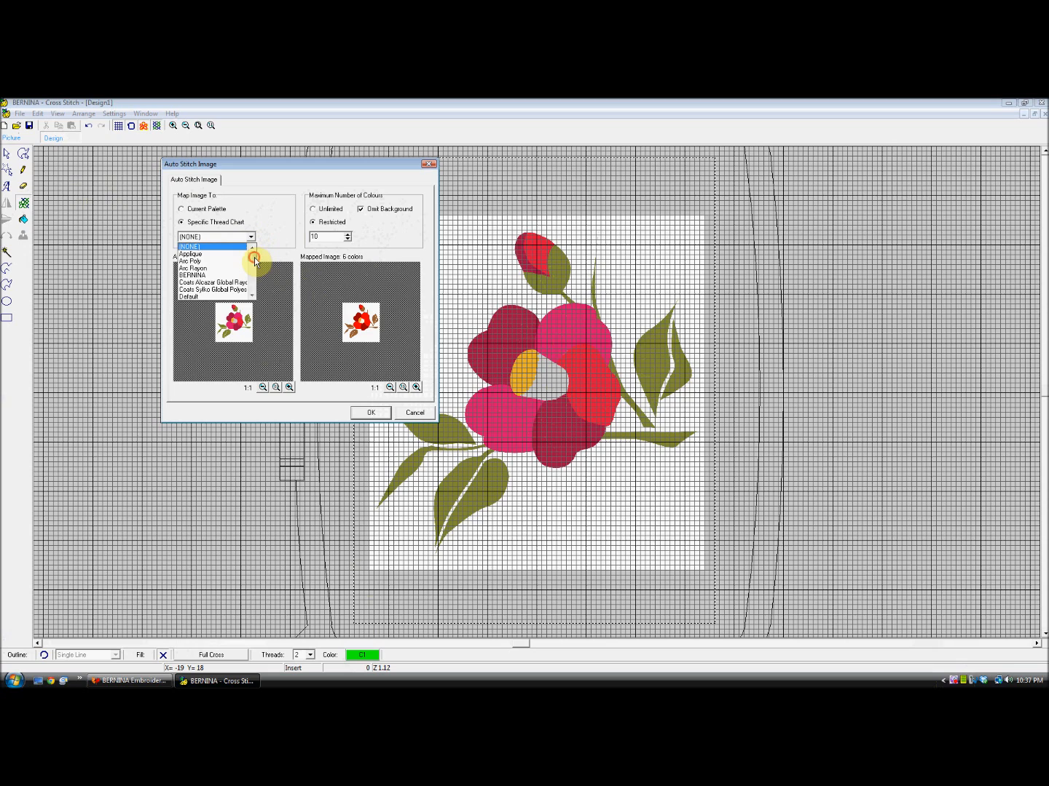
left_click_drag(254, 258, 255, 276)
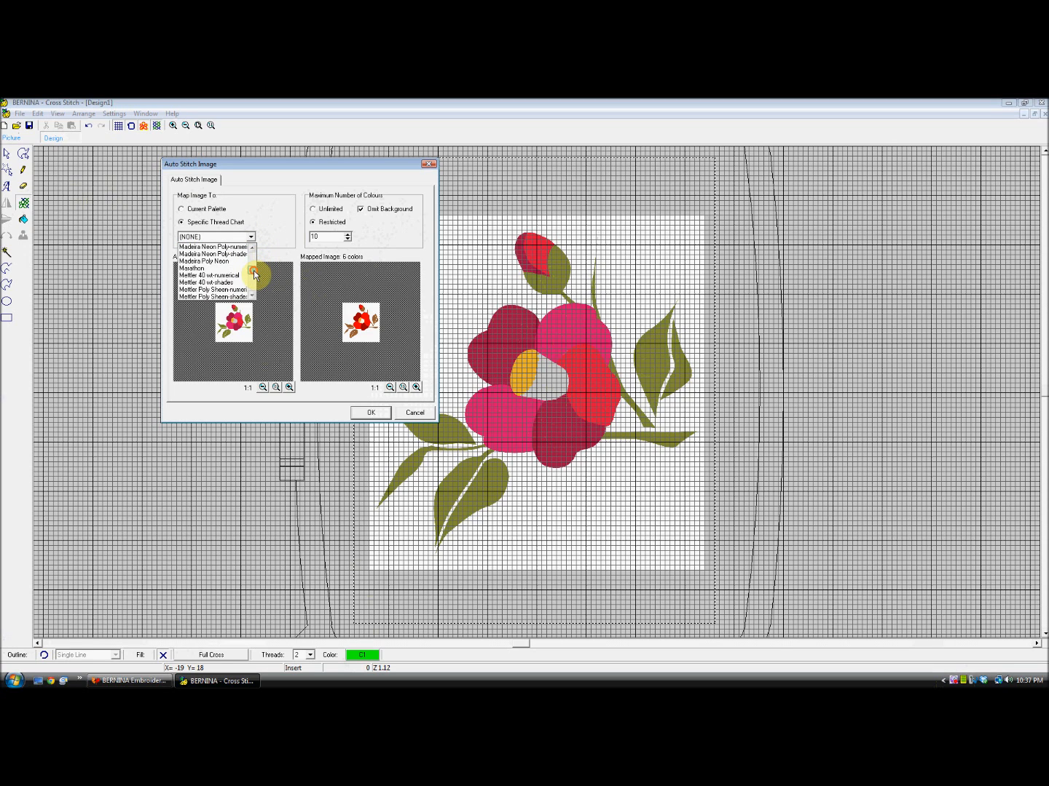
left_click(225, 299)
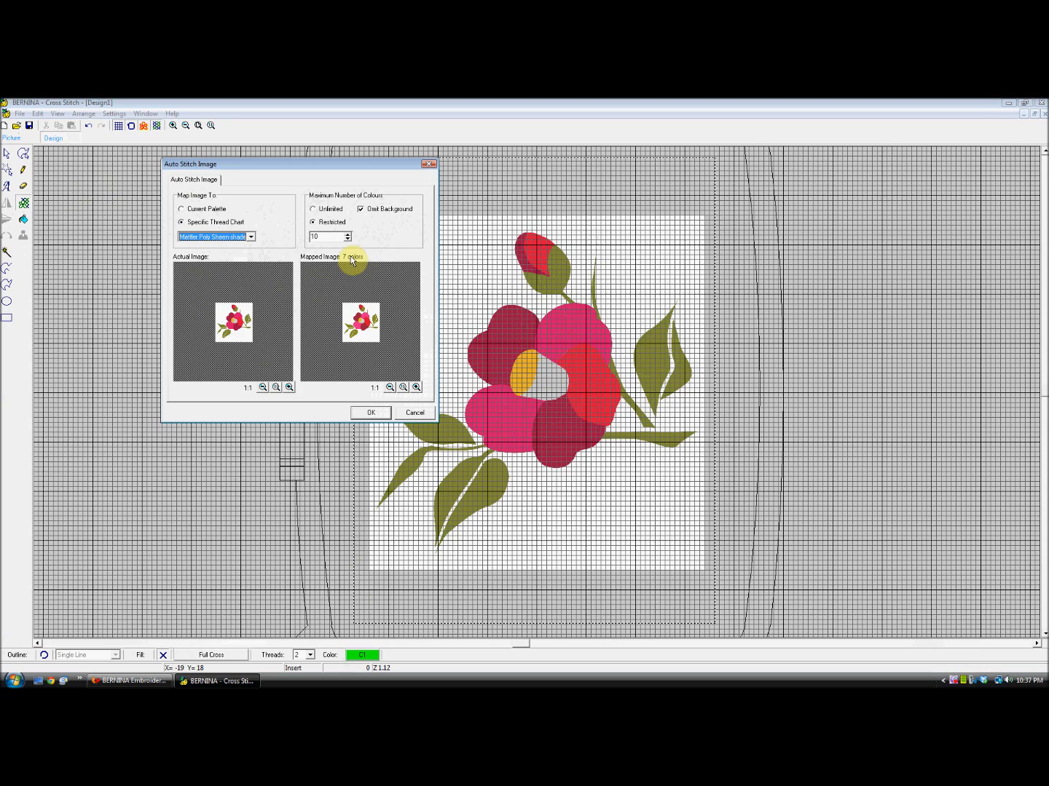
- Map the image to the current palette instead and generate the cross stitches
left_click(182, 209)
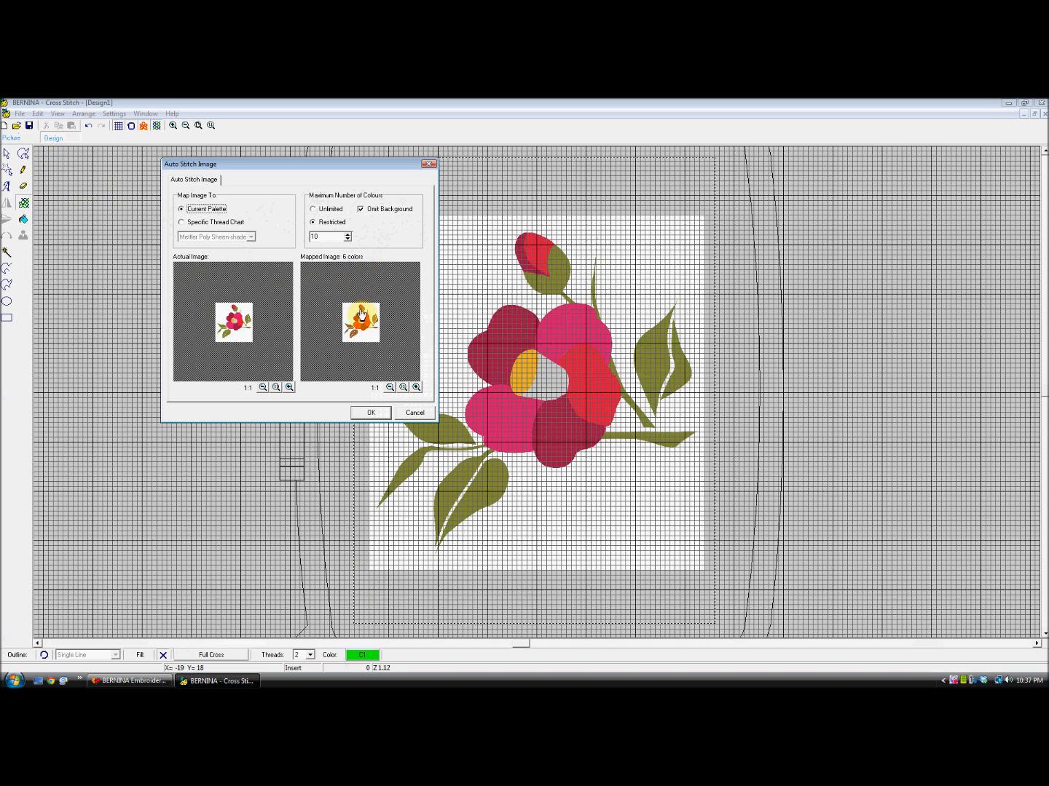
left_click(370, 414)
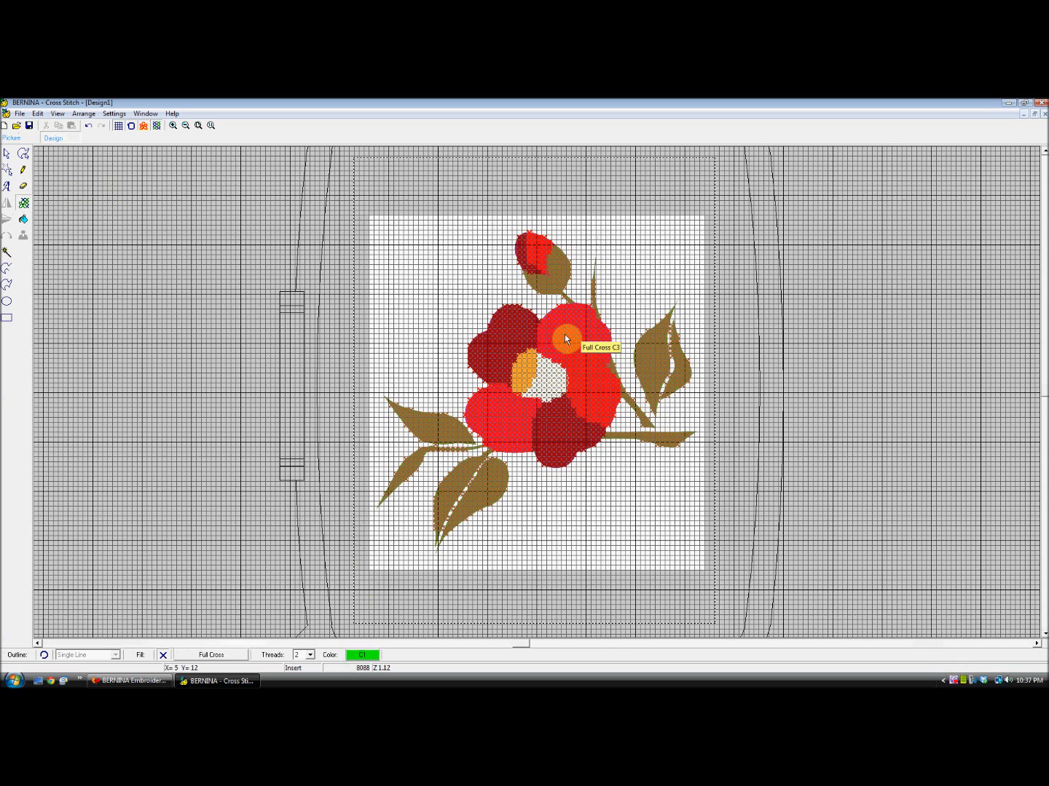
left_click(24, 205)
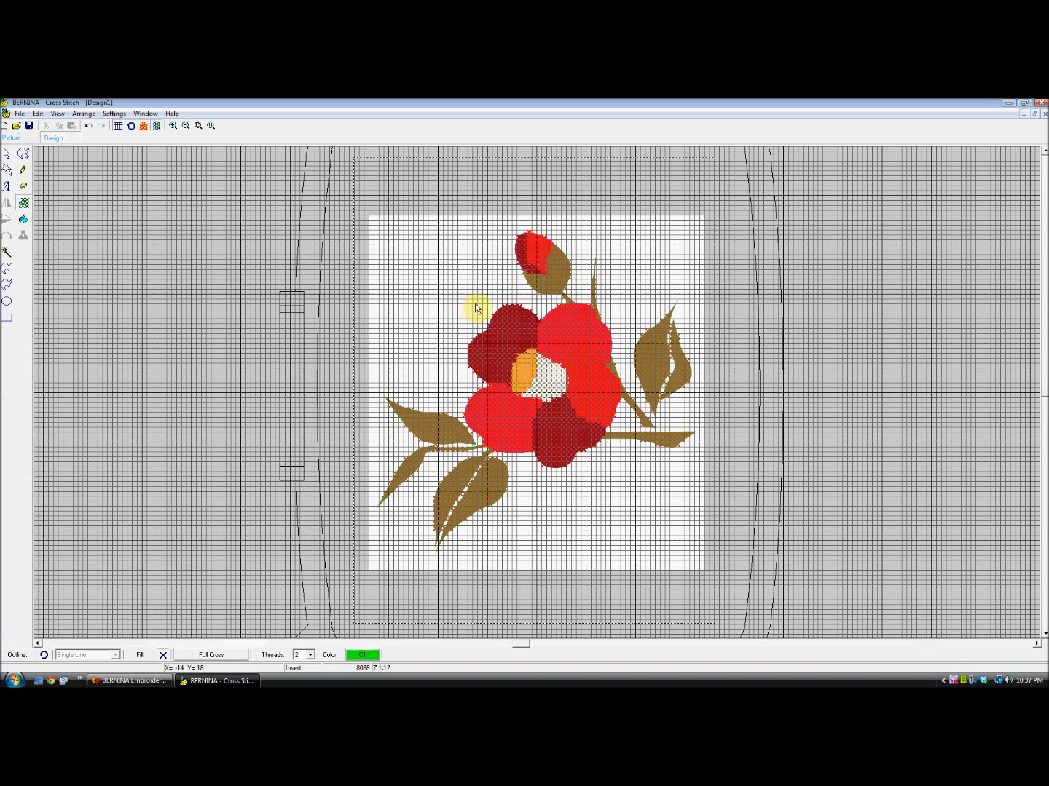
- Hide the background picture to inspect the stitched flower and leaves, and show the picture again
left_click(143, 129)
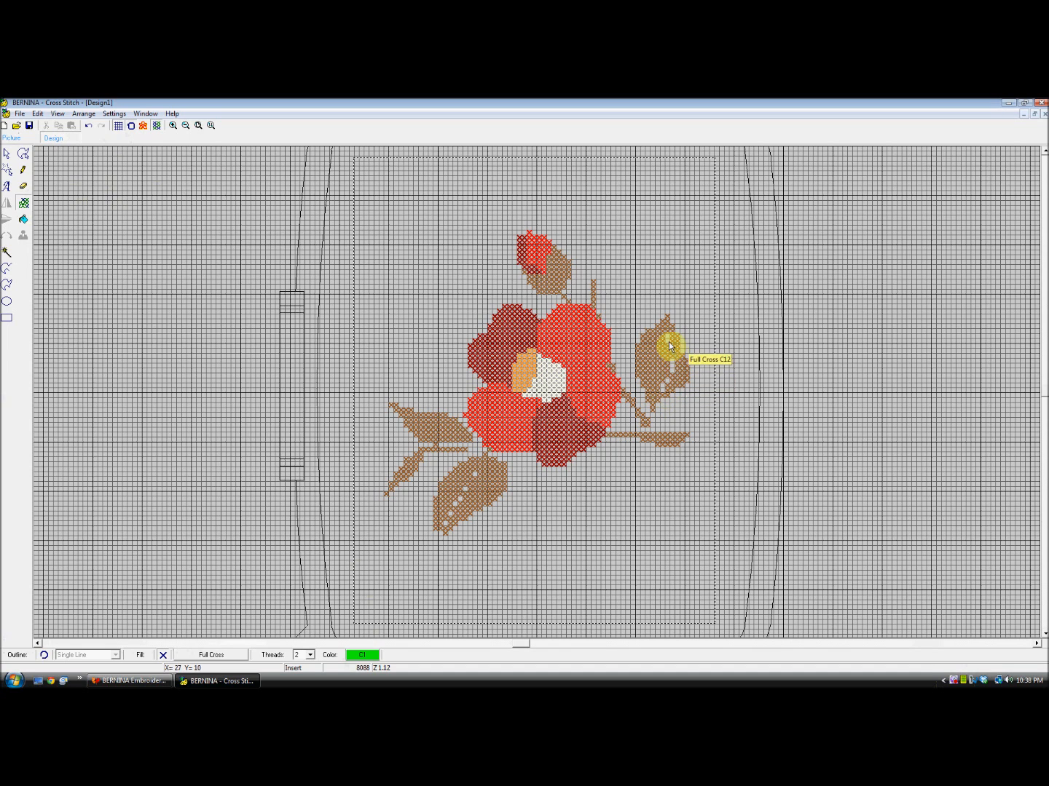
mouse_move(652, 367)
left_mouse_down()
mouse_move(668, 366)
mouse_move(654, 399)
left_mouse_up()
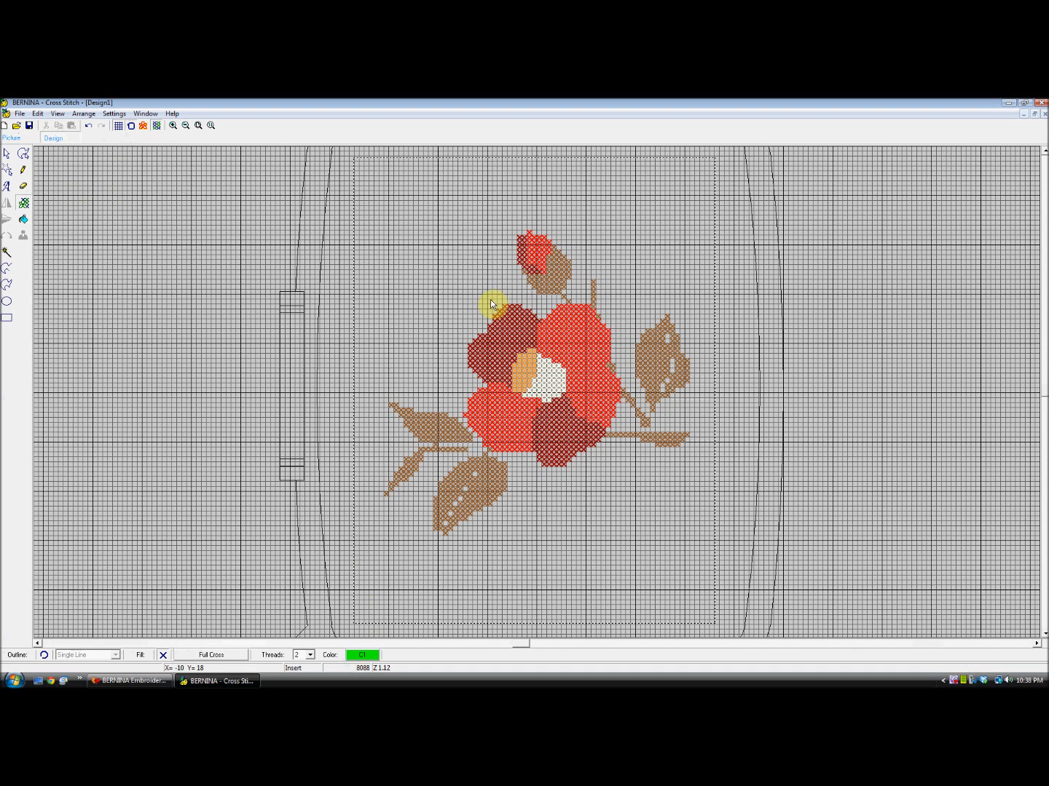
left_click(142, 126)
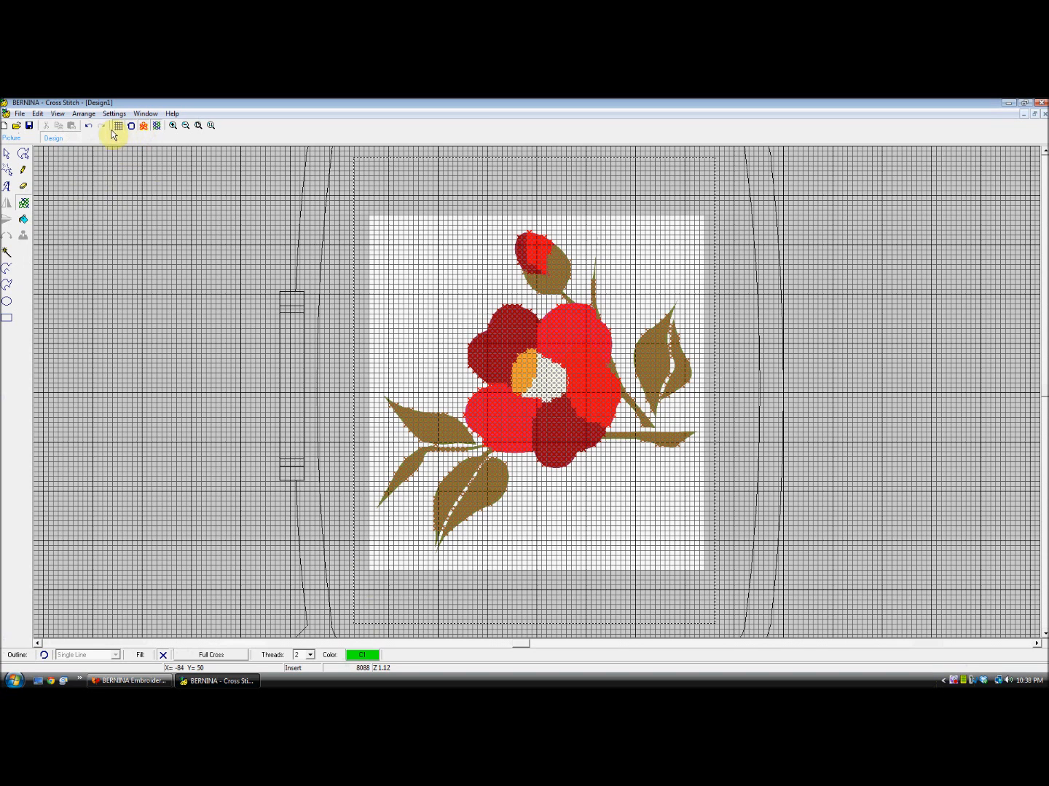
- Undo the auto stitching and repeat it mapped to the Mettler Poly Sheen-shades thread chart with the background omitted
left_click(88, 127)
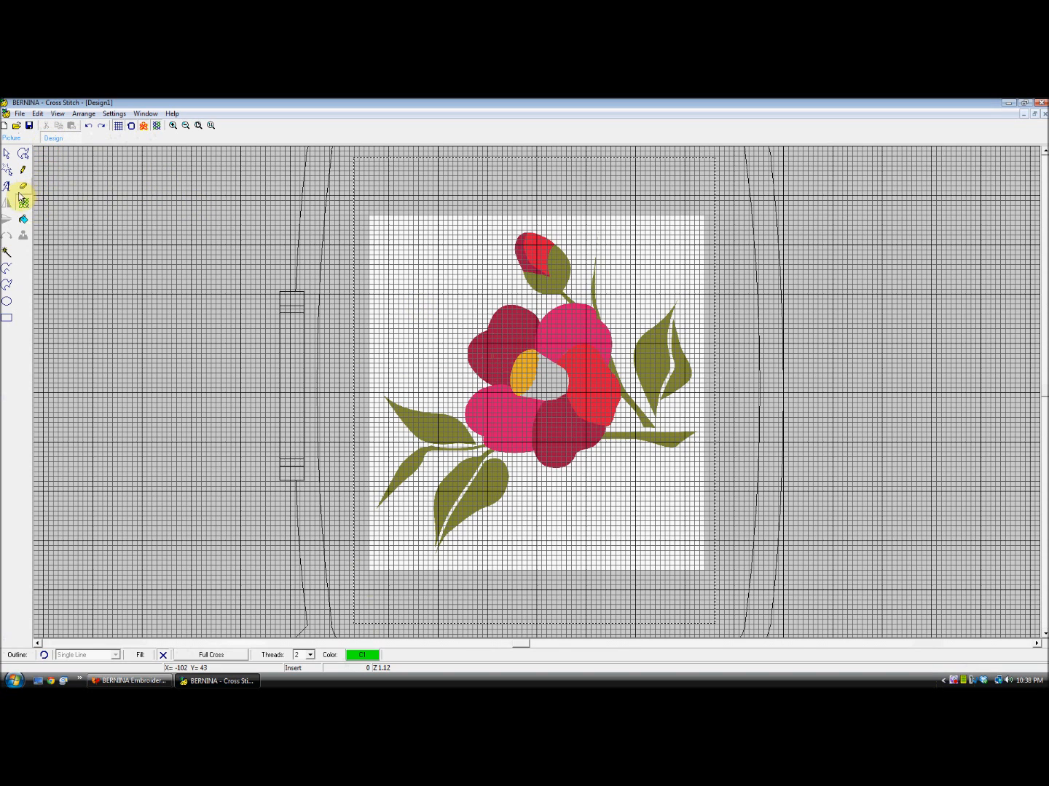
left_click(440, 292)
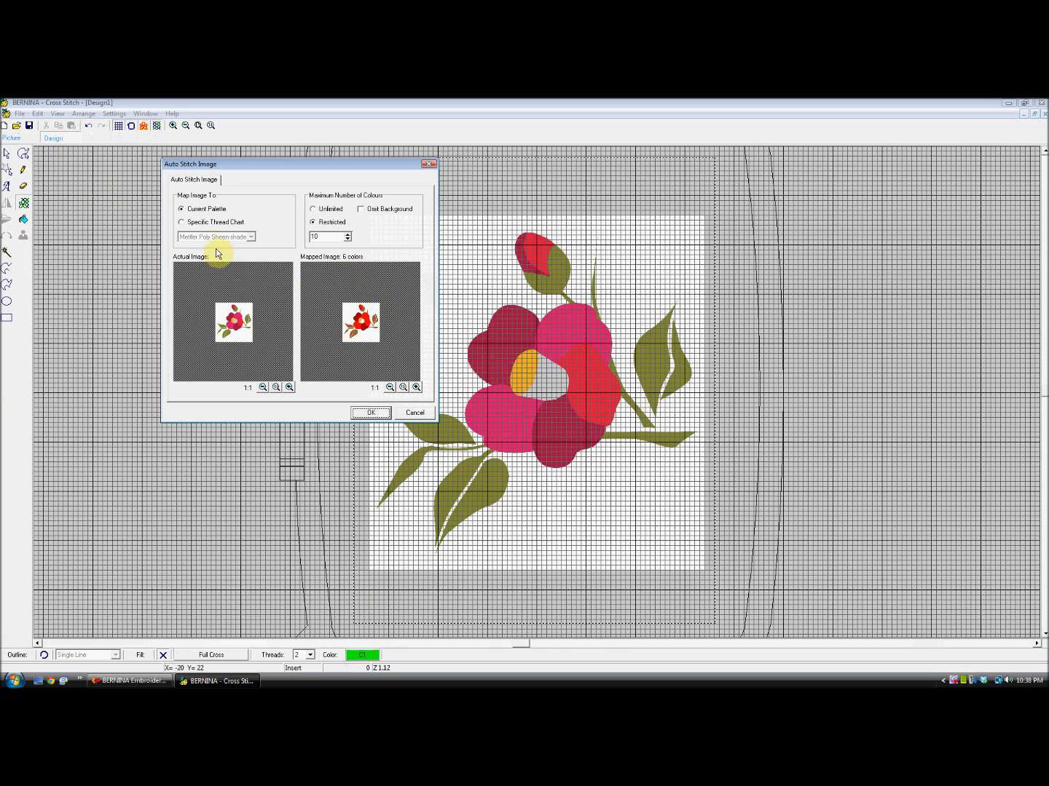
left_click(181, 222)
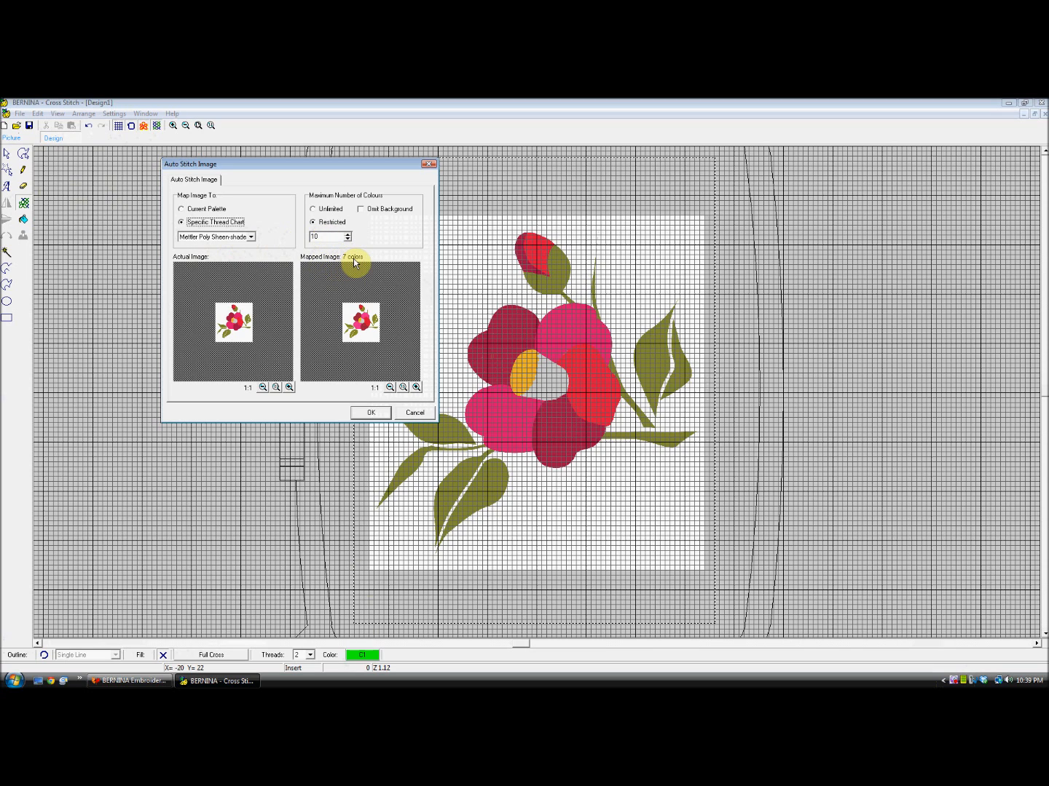
left_click(361, 212)
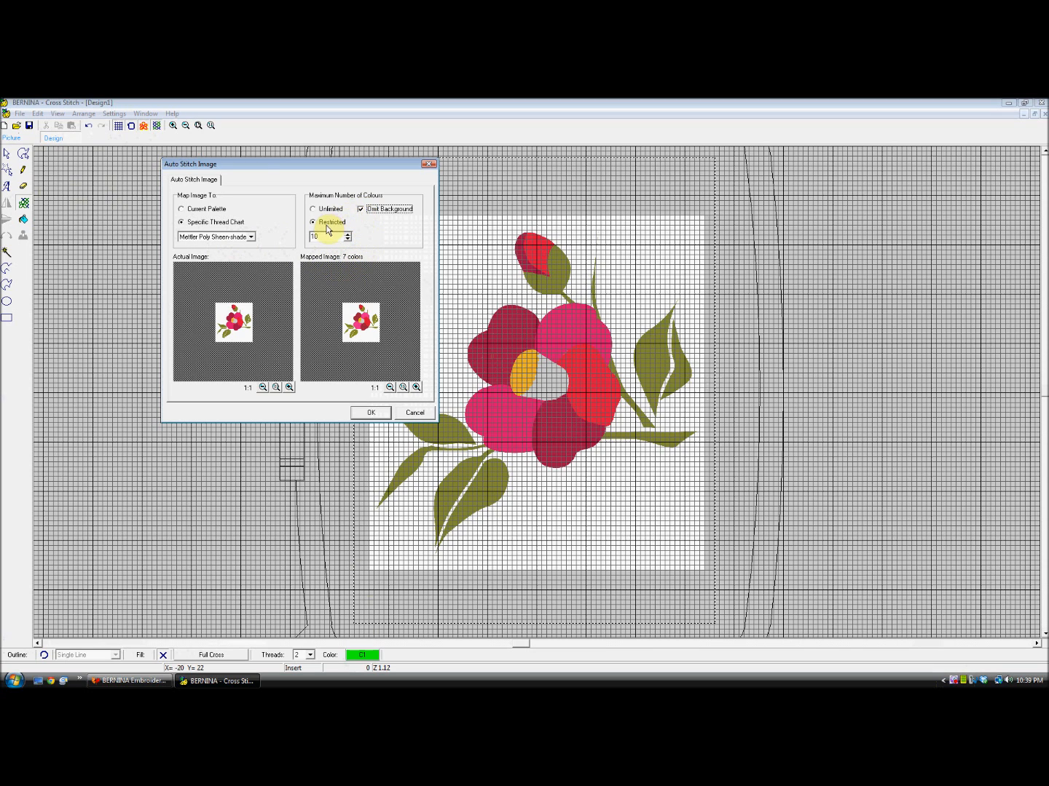
left_click(372, 416)
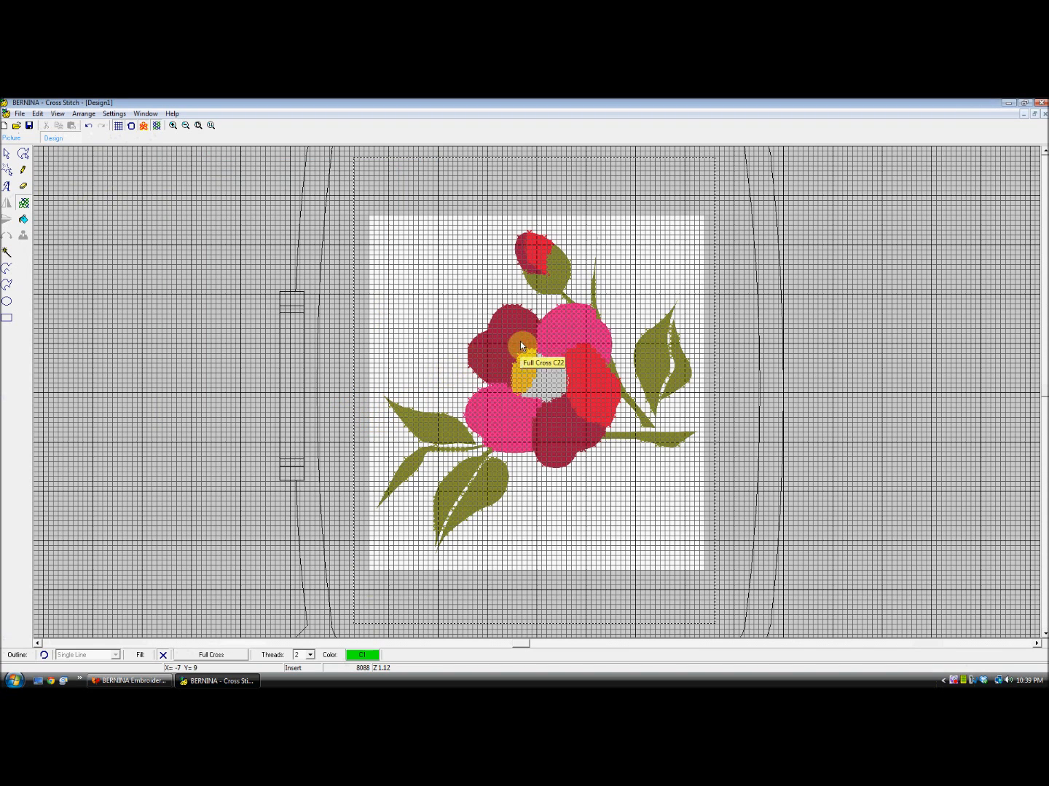
- Hide the background picture, and switch the stitch display to solid blocks and back to crosses
left_click(144, 126)
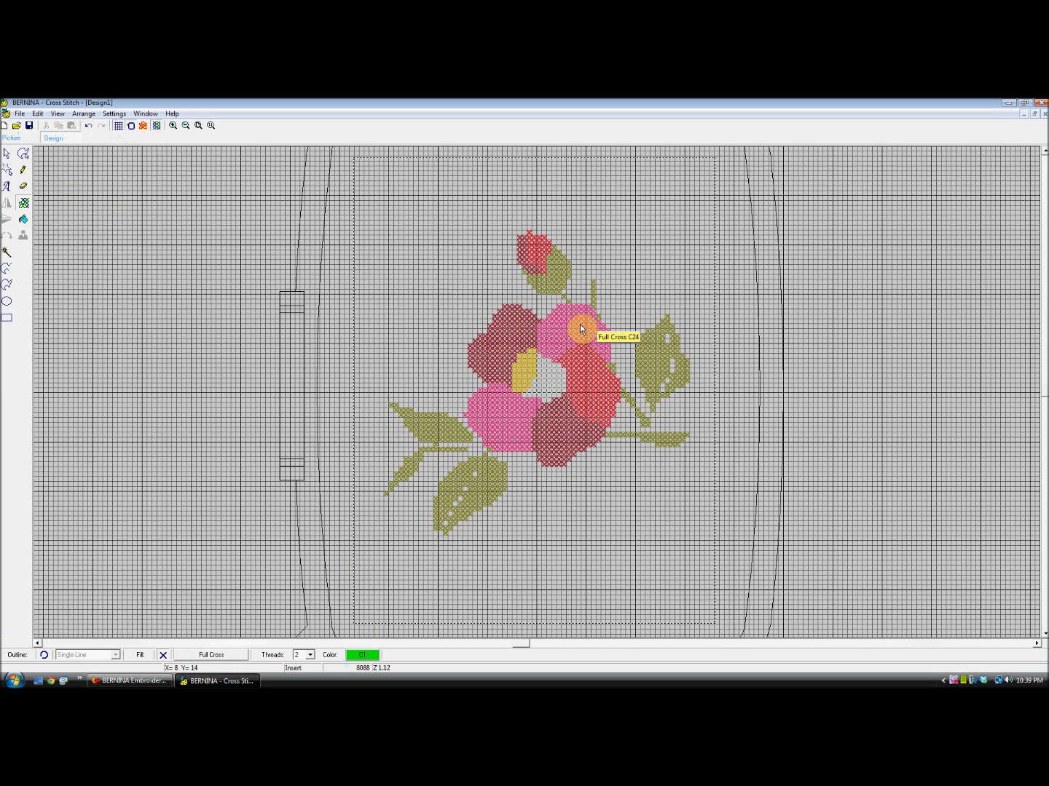
left_click(157, 127)
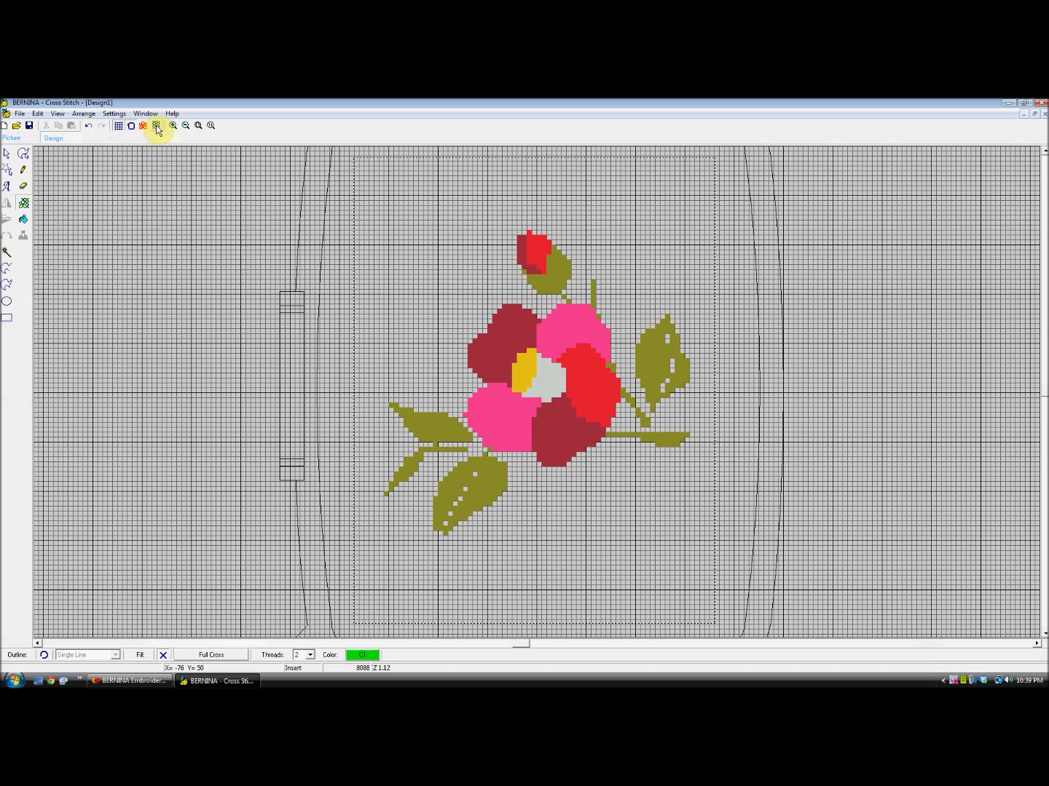
left_click(157, 128)
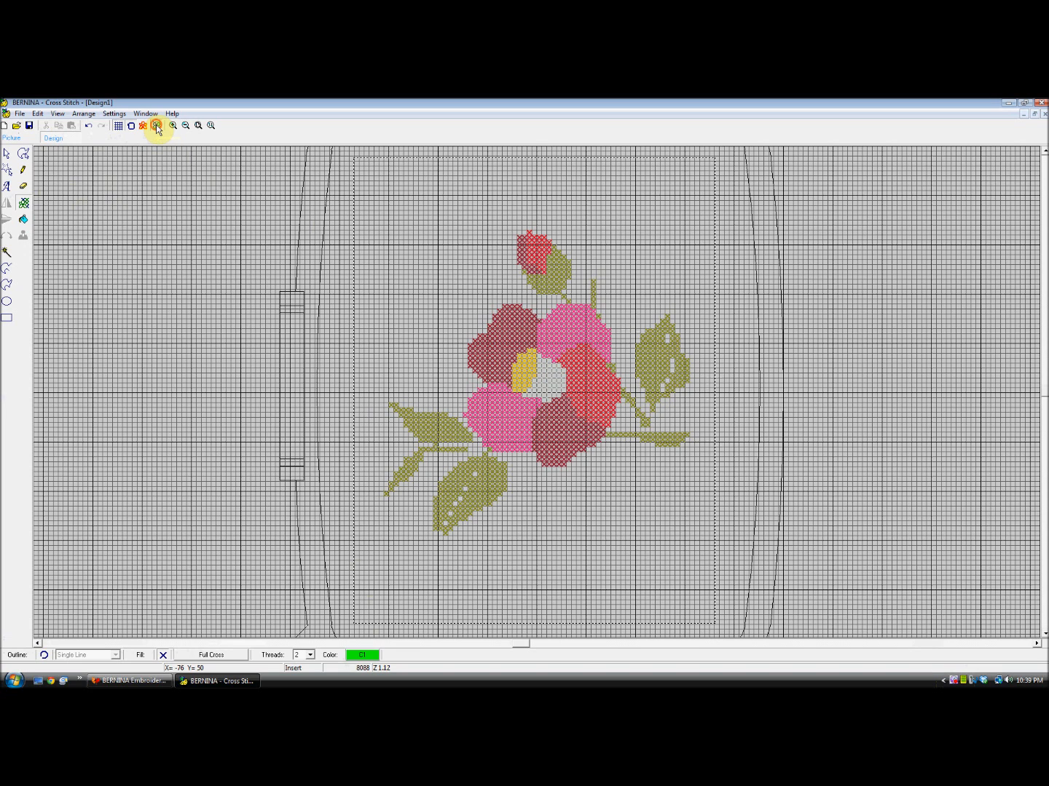
- Compare the solid and cross stitch displays, showing the background picture in between and hiding it again
left_click(157, 128)
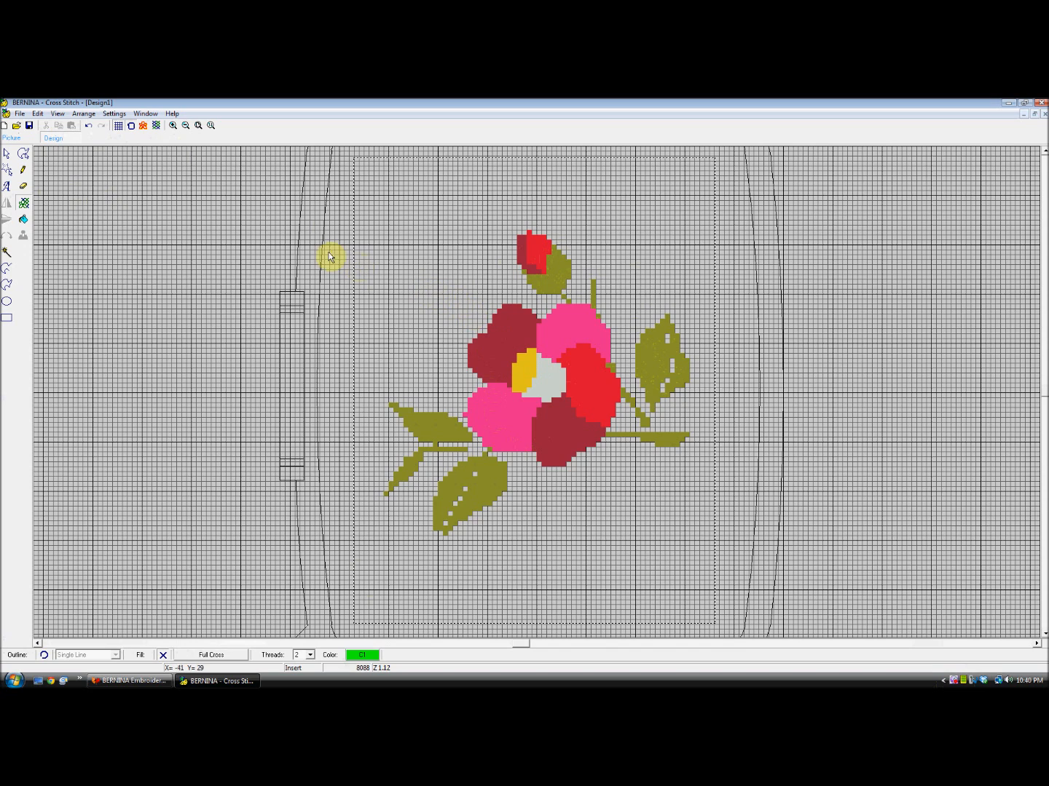
left_click(144, 128)
left_click(157, 127)
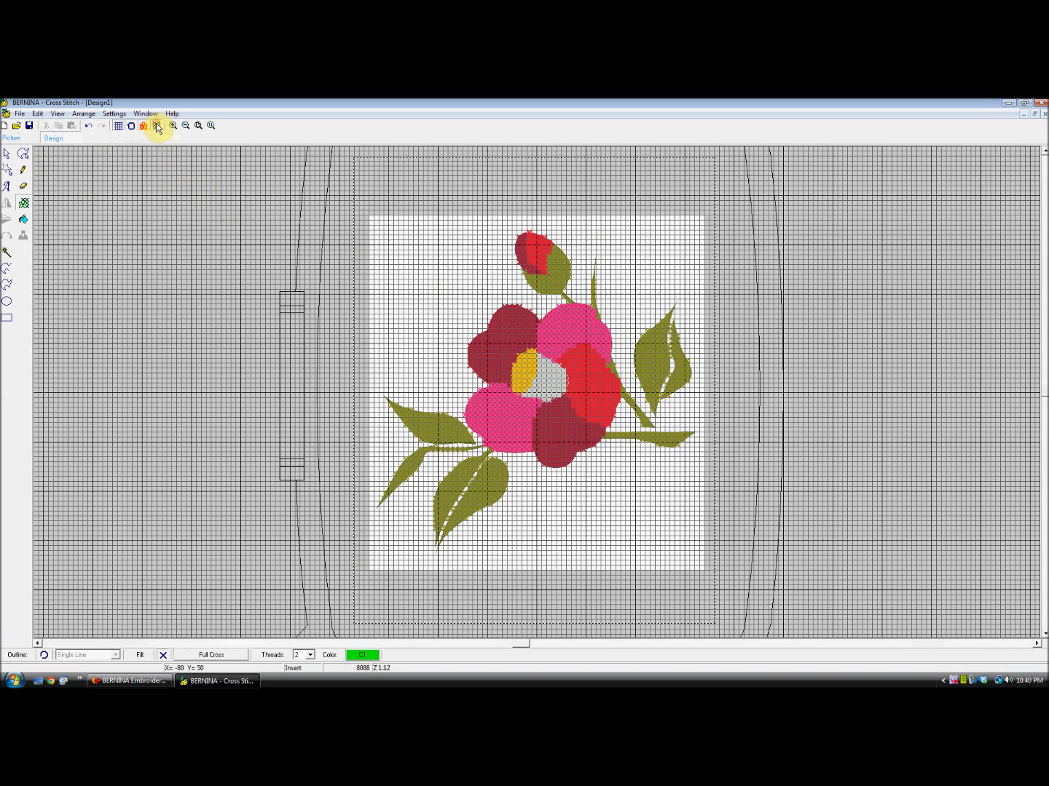
left_click(142, 127)
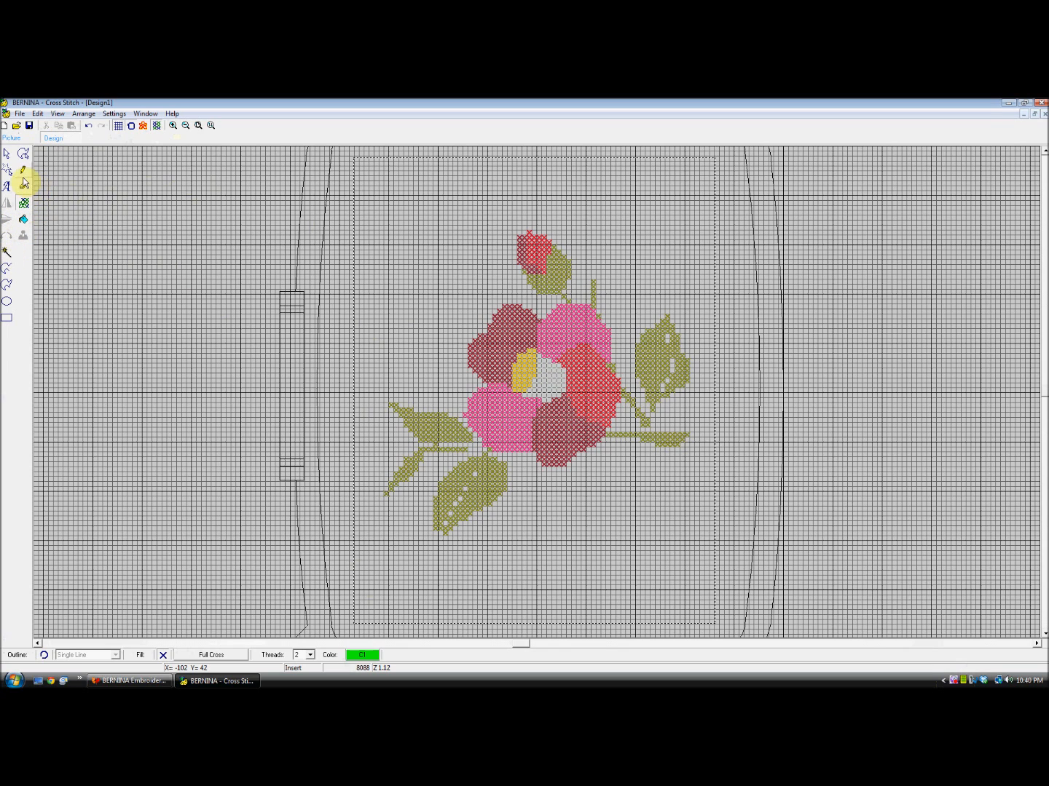
- Examine the individual crosses along the upper petals' edges up close, and return to the whole design
left_click(171, 128)
left_click_drag(477, 285, 560, 370)
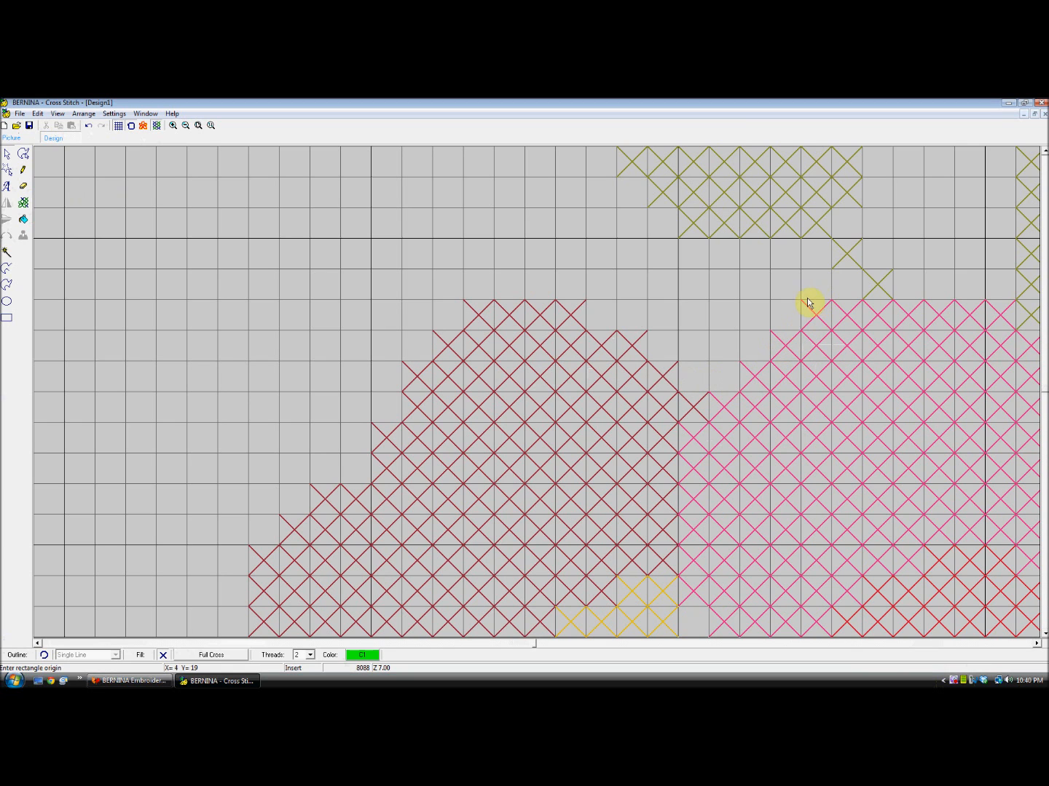
left_click(197, 127)
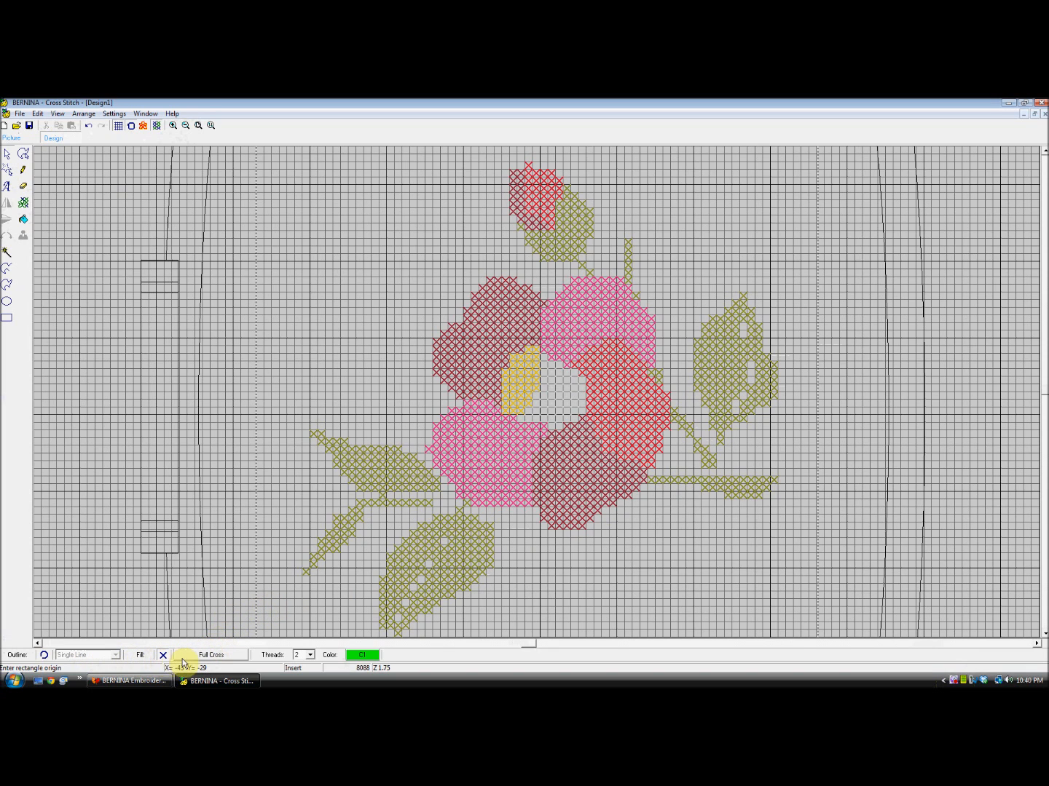
- Select Full Cross as the fill stitch type, with 2 threads
left_click(143, 654)
left_click(211, 658)
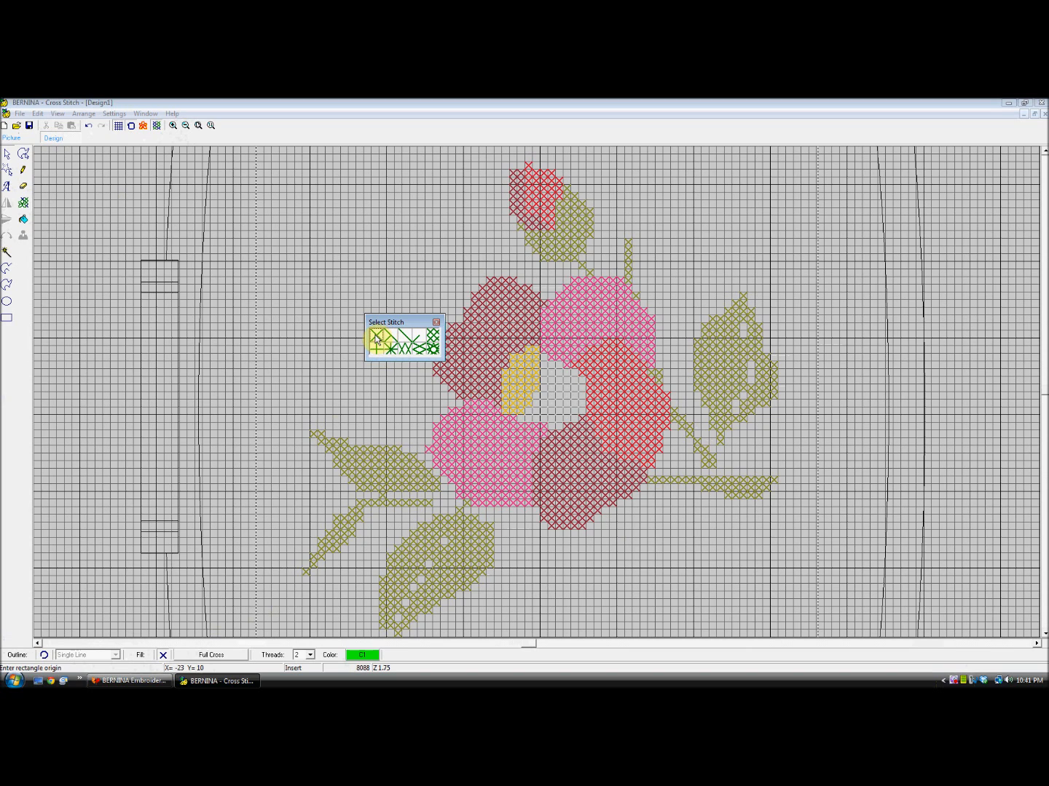
left_click(376, 338)
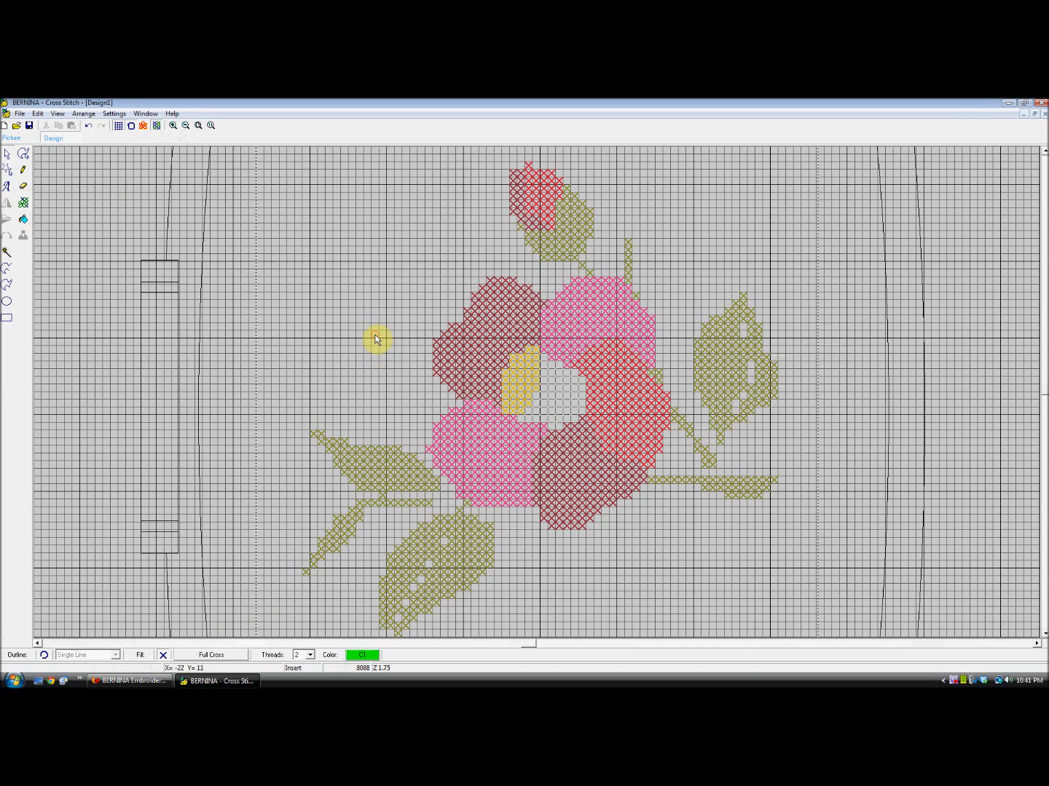
left_click(310, 655)
left_click(312, 659)
- Fill the gaps in the leaf to the right of the flower with Pencil full crosses in thread colour C14
left_click(23, 172)
left_click(357, 656)
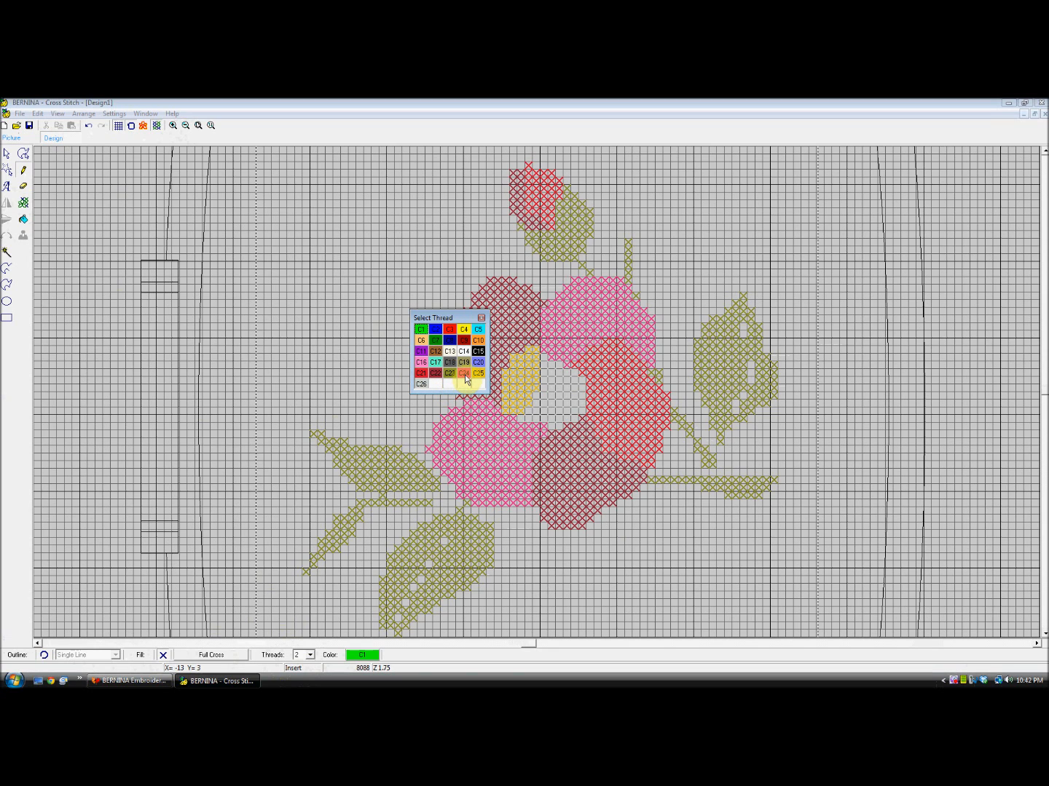
left_click(464, 353)
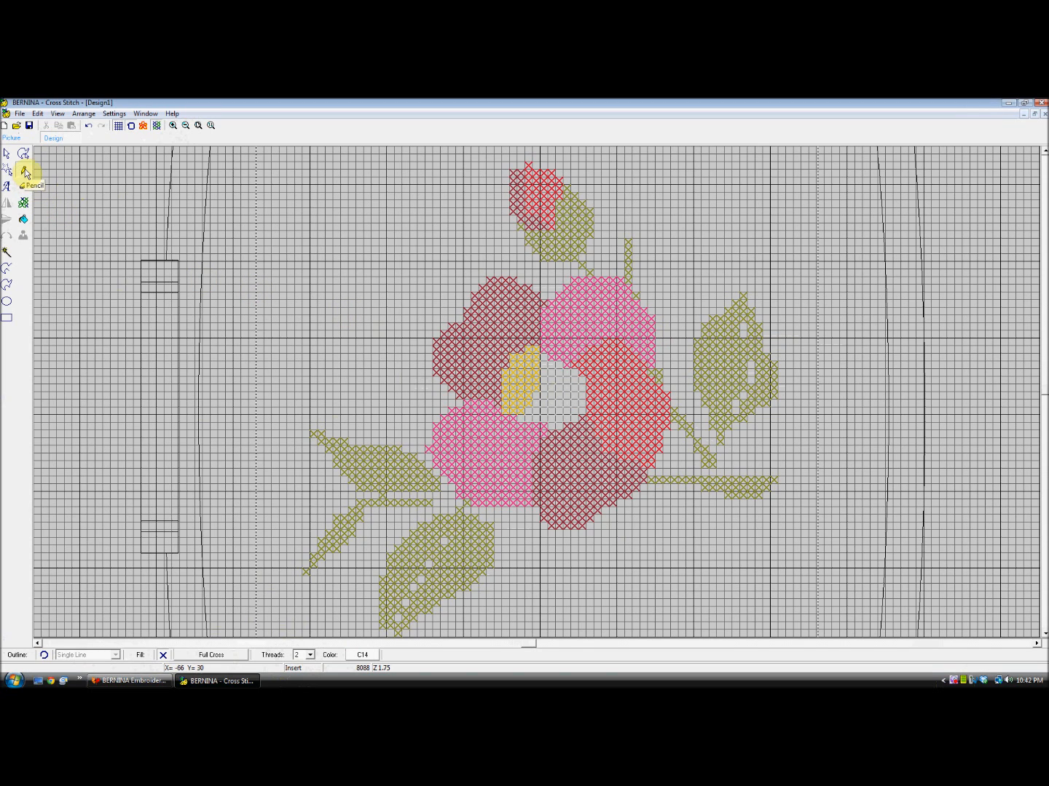
left_click(743, 332)
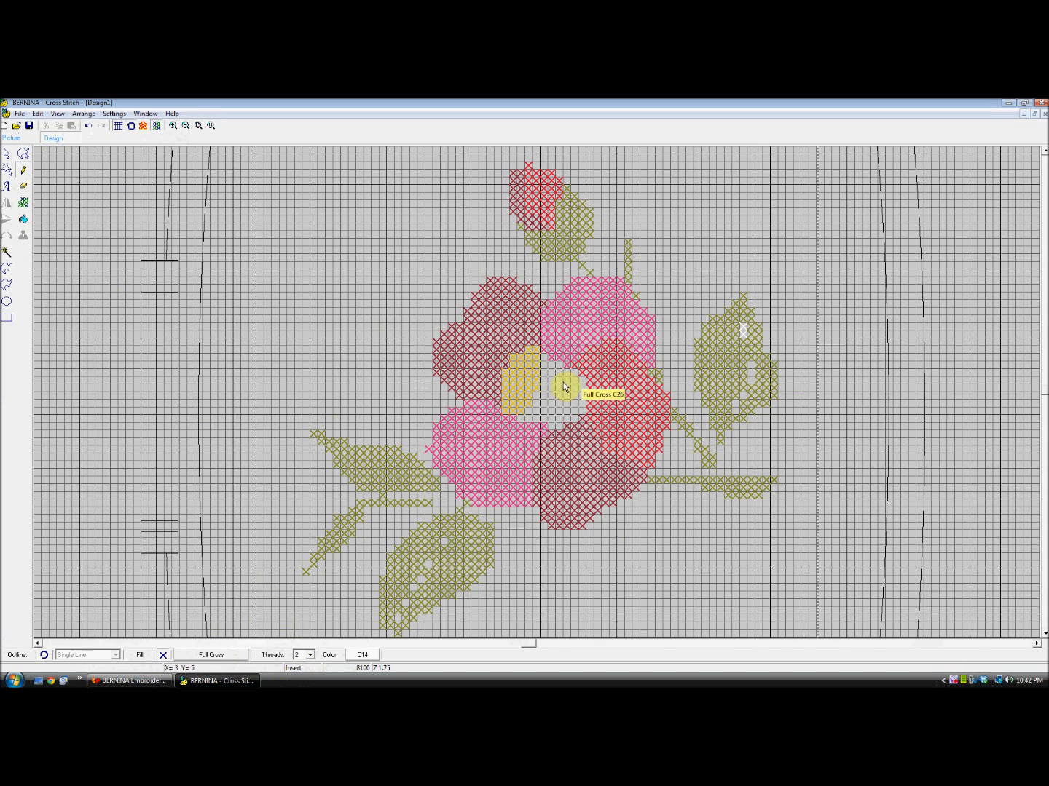
left_click(751, 366)
left_click(752, 380)
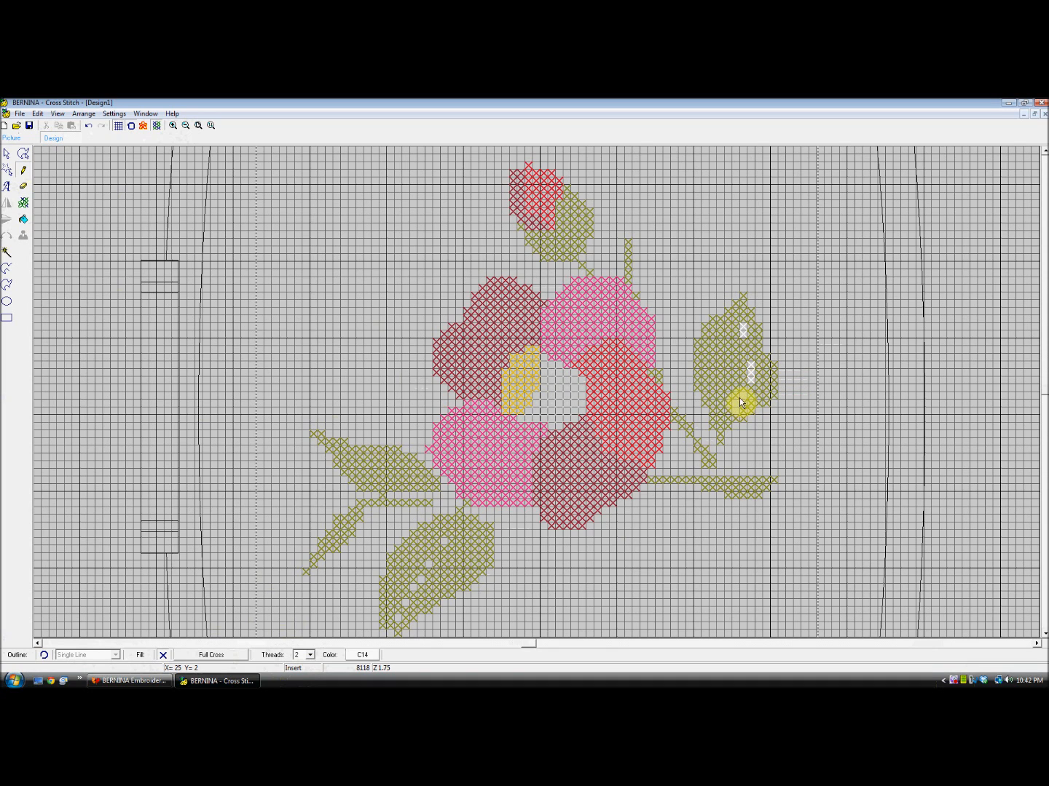
left_click(735, 404)
- Fill the gaps in the large leaf below the flower with full crosses in thread colour C14
left_click(444, 542)
left_click(429, 565)
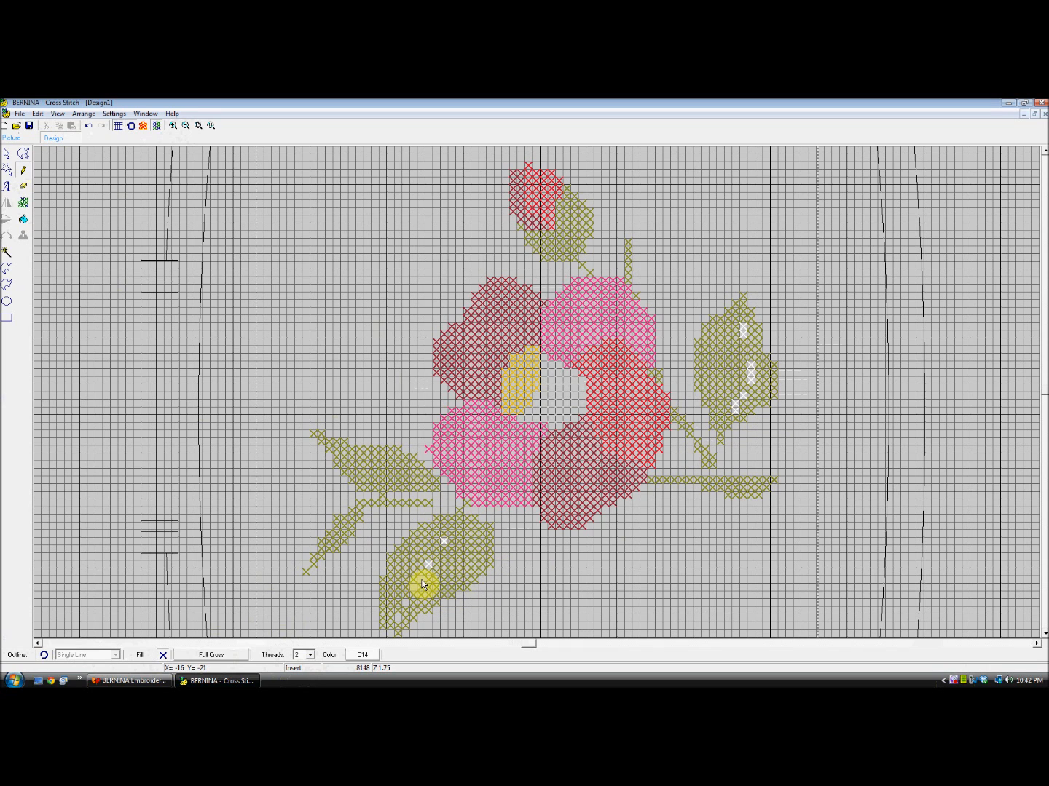
left_click(411, 587)
left_click(404, 603)
left_click(398, 618)
- Pencil one full cross in thread colour C3 in the empty area to the left of the flower
left_click(174, 127)
left_click_drag(324, 253, 412, 368)
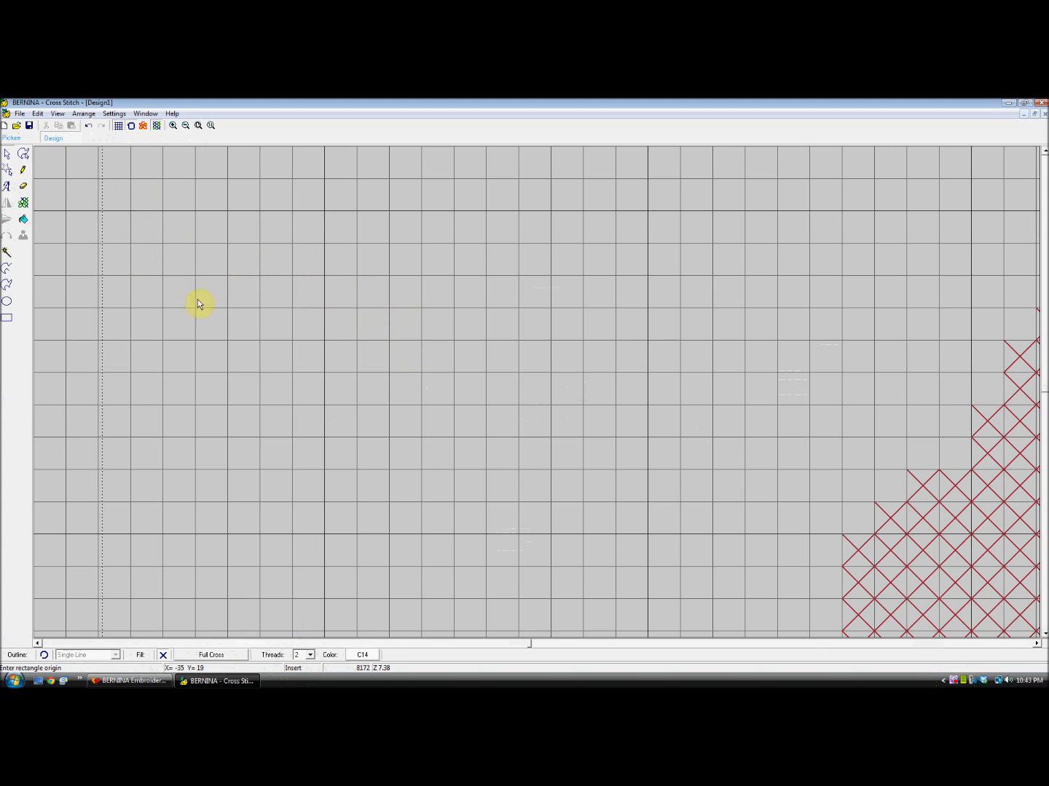
left_click(361, 654)
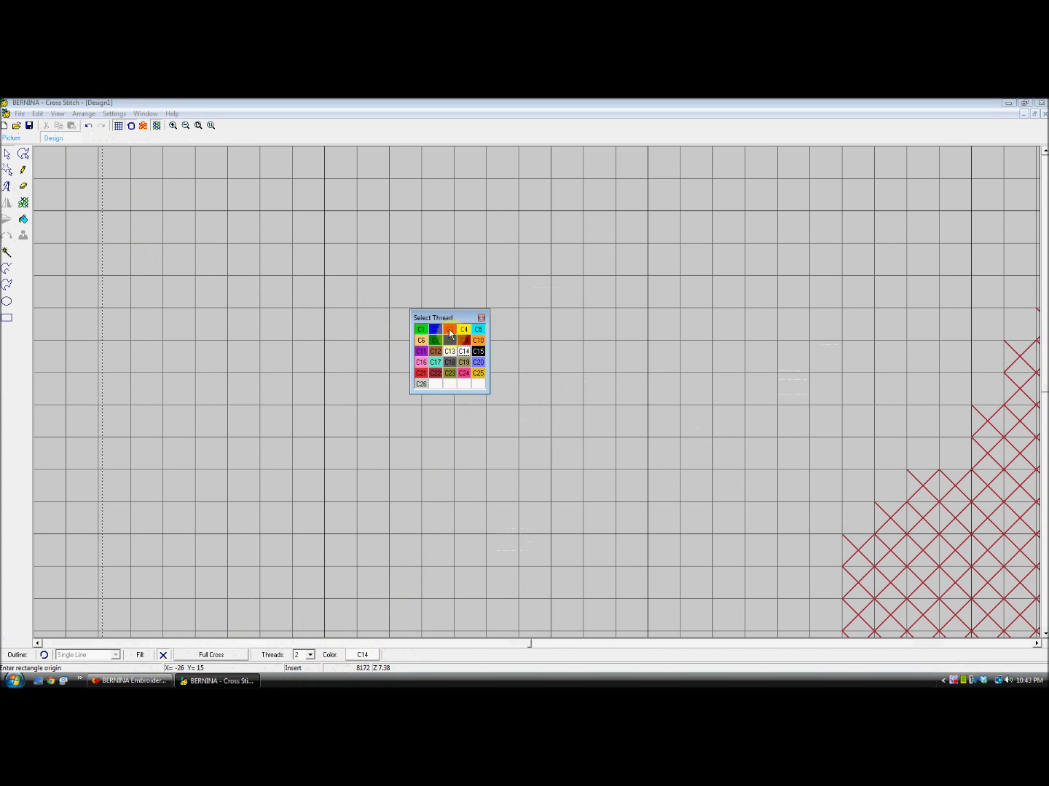
left_click(448, 332)
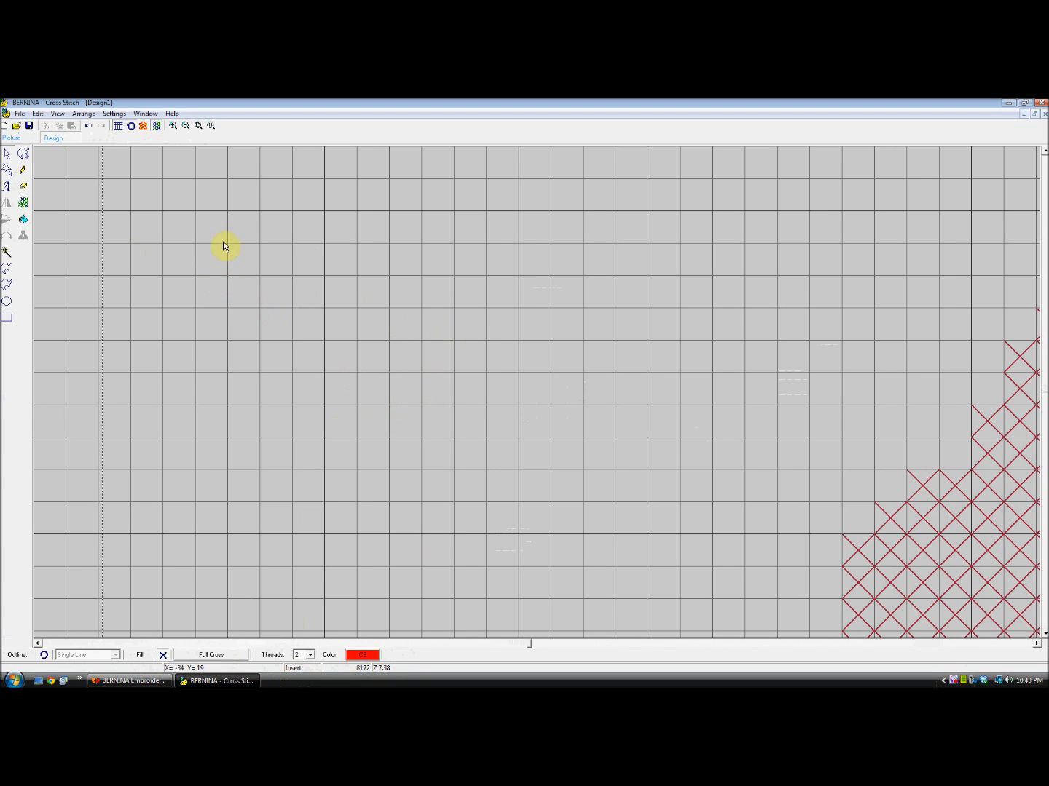
left_click(24, 170)
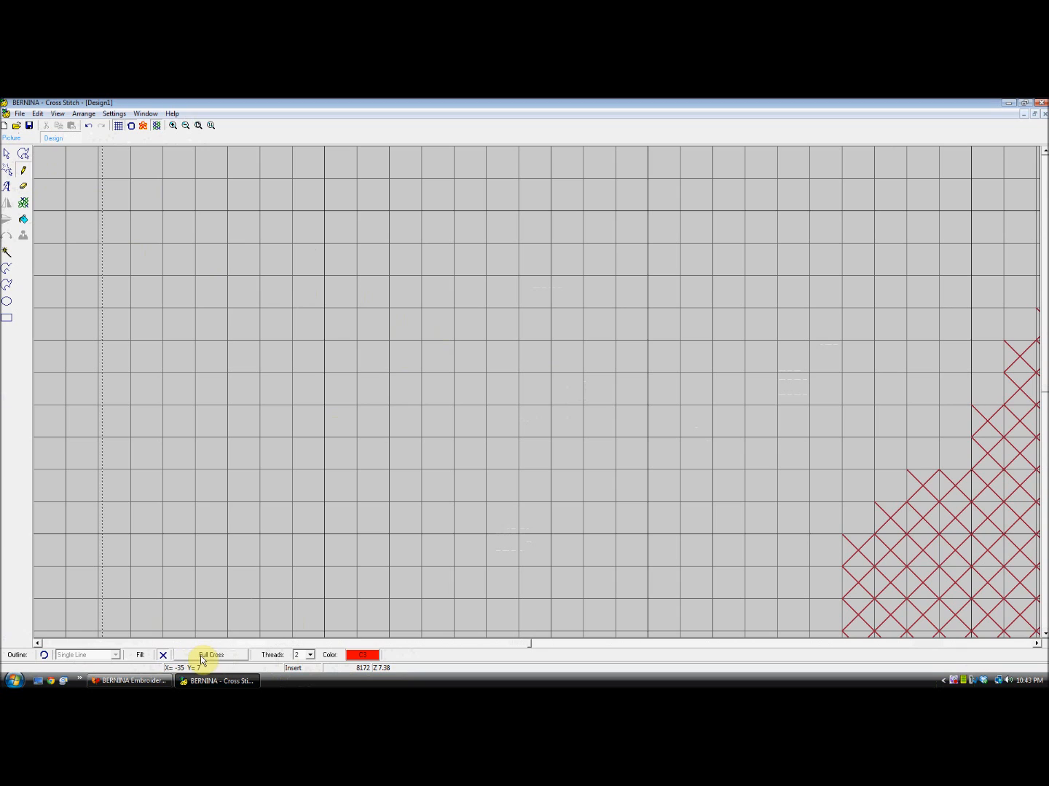
left_click(340, 325)
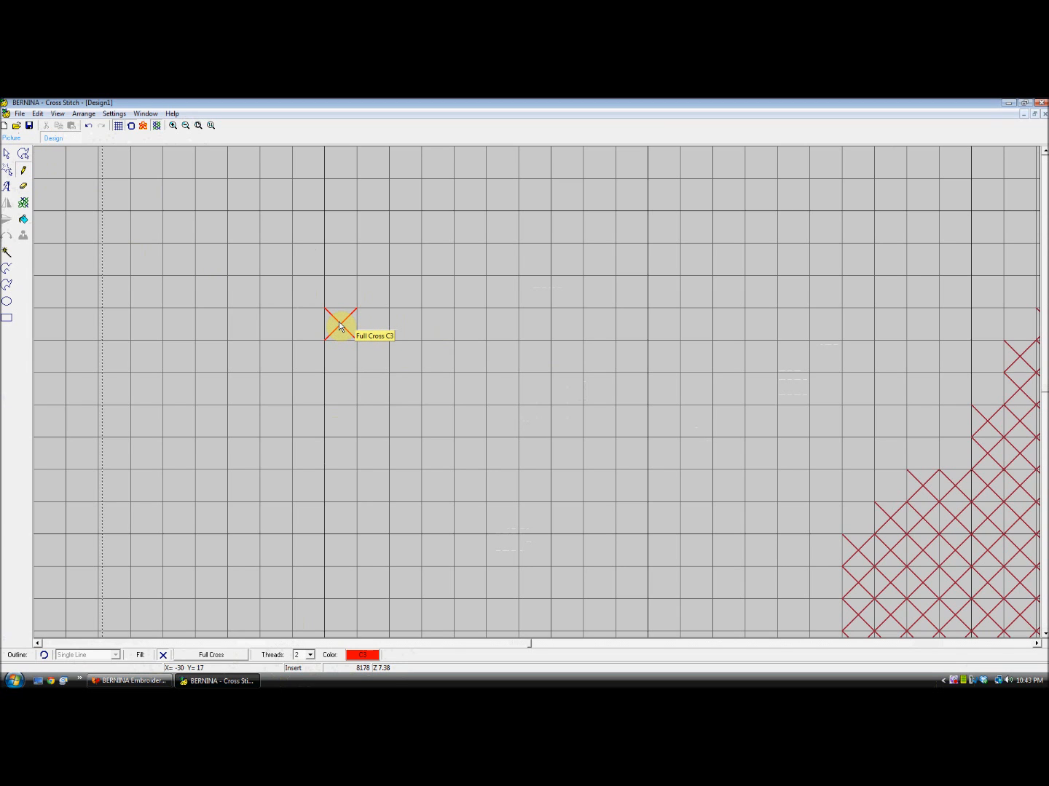
- Switch the fill stitch to 1/2 Cross and place four half crosses in both diagonal directions beside the red full cross
left_click(219, 657)
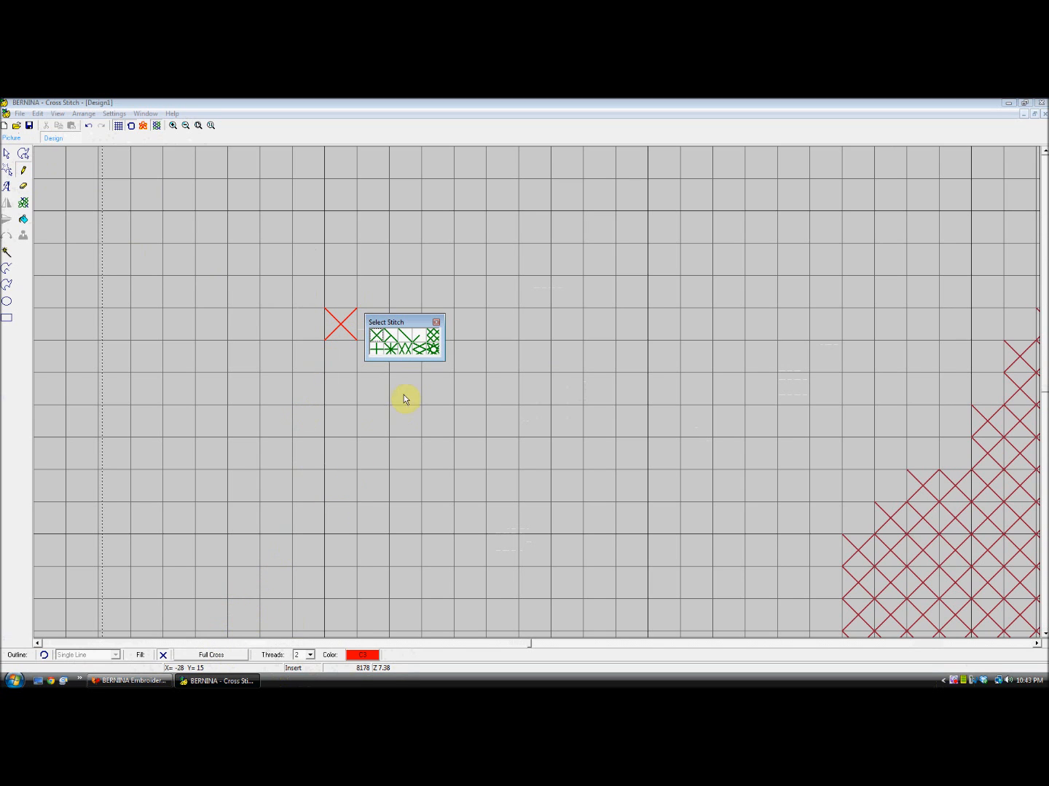
left_click(408, 338)
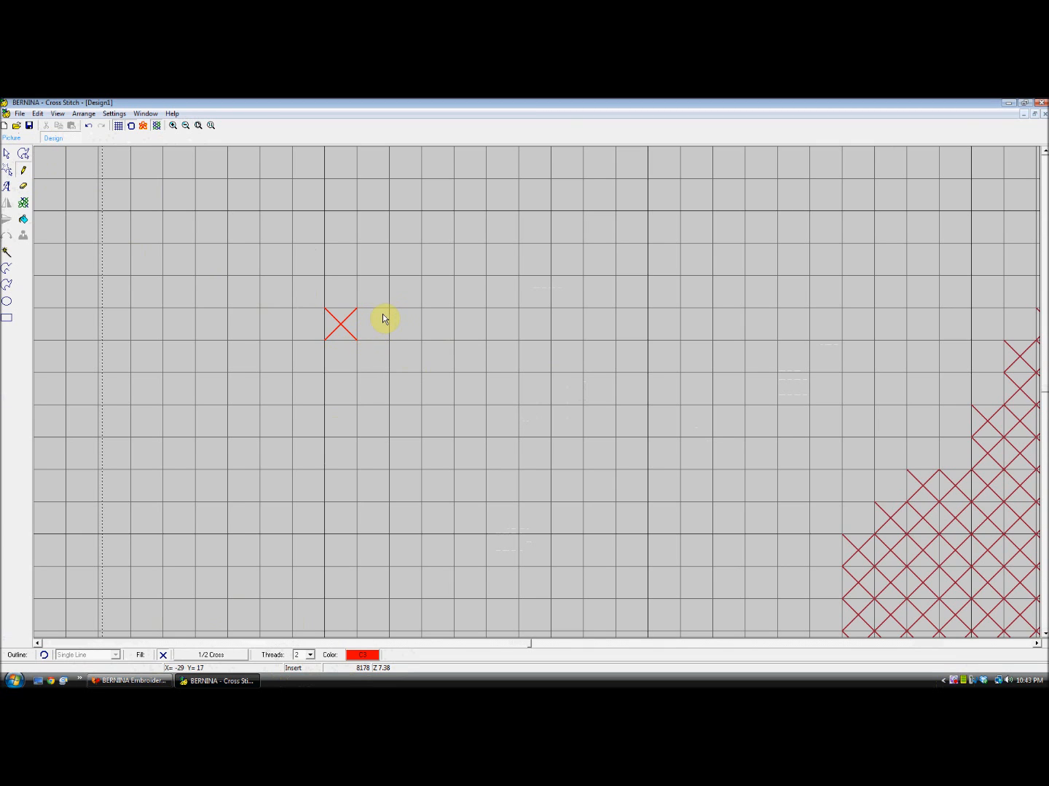
left_click(386, 312)
left_click(395, 313)
left_click(542, 338)
- Switch the fill stitch to 3/4 Cross and place four differently oriented three-quarter crosses in a row below the half crosses
left_click(212, 655)
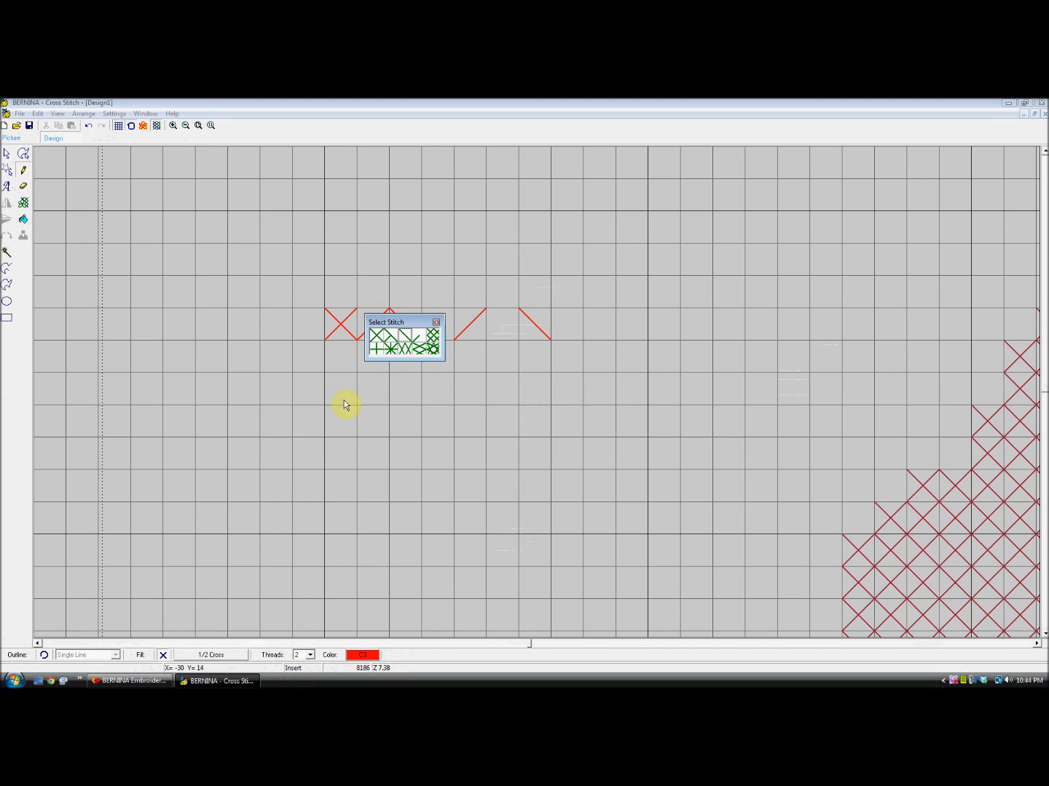
left_click(390, 336)
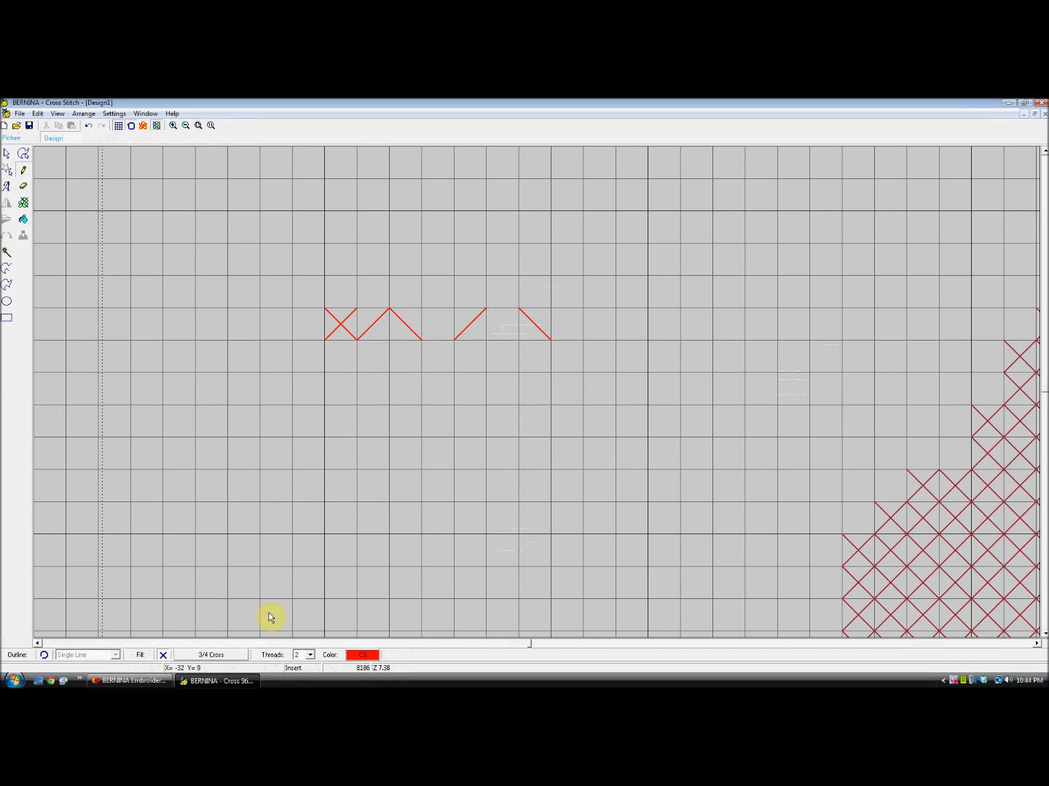
left_click(331, 399)
left_click(329, 401)
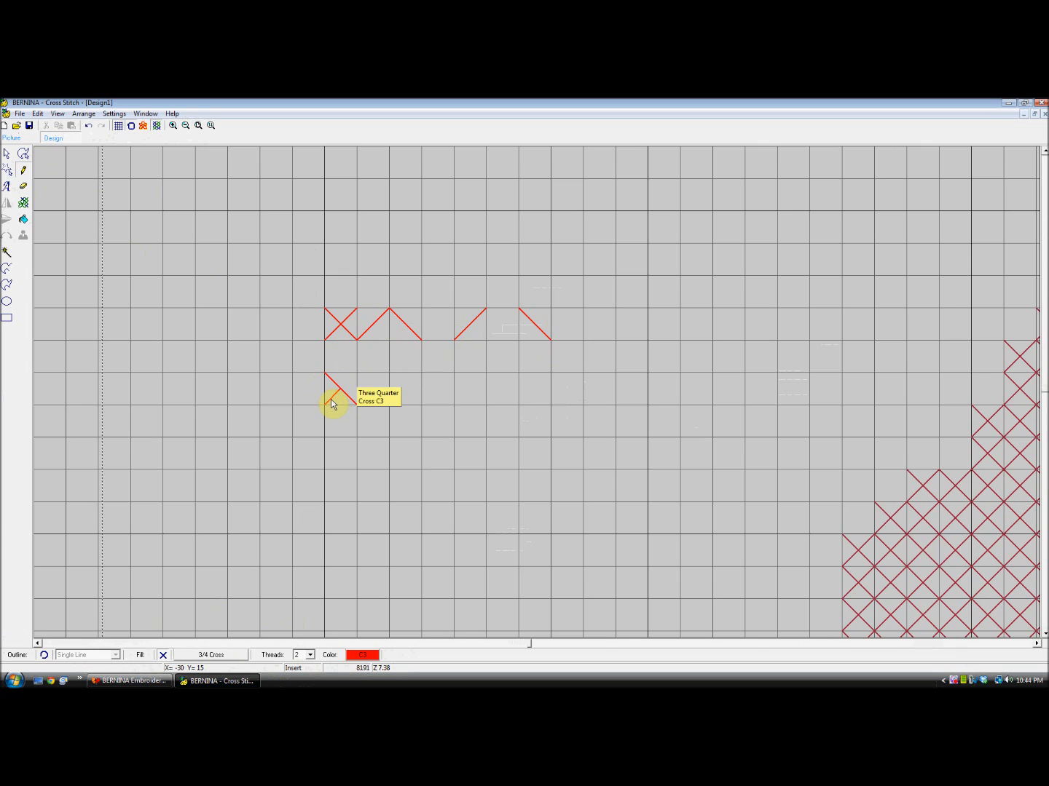
left_click(380, 384)
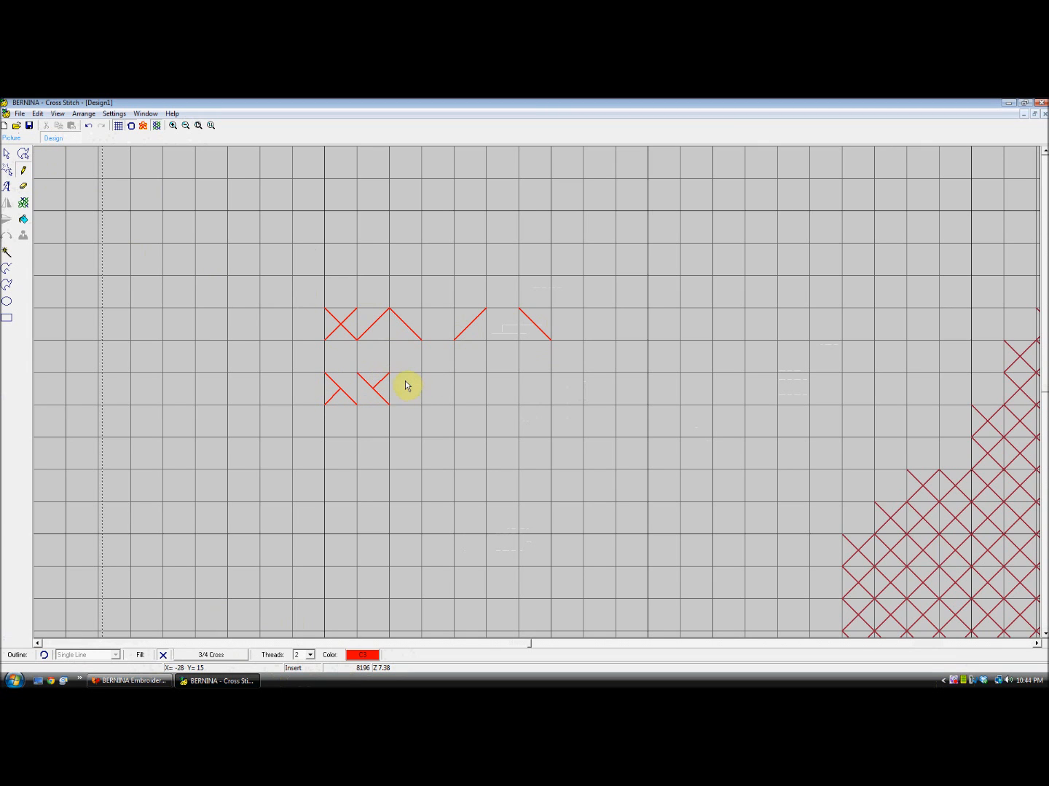
left_click(431, 382)
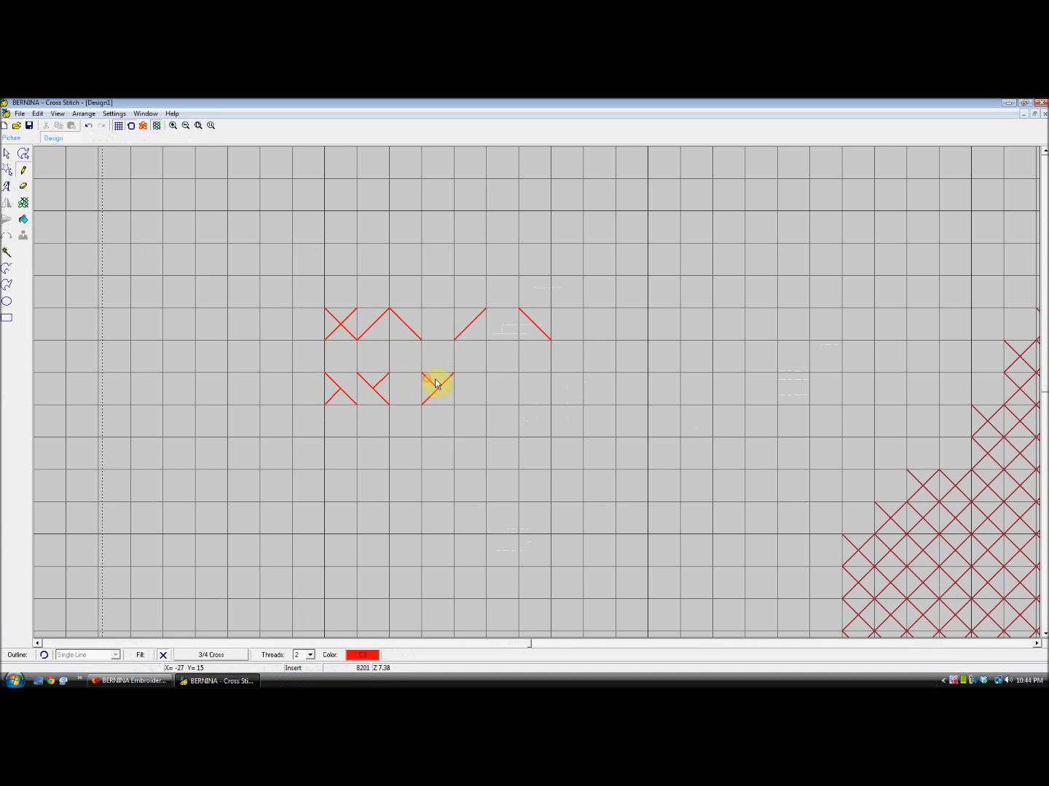
left_click(481, 401)
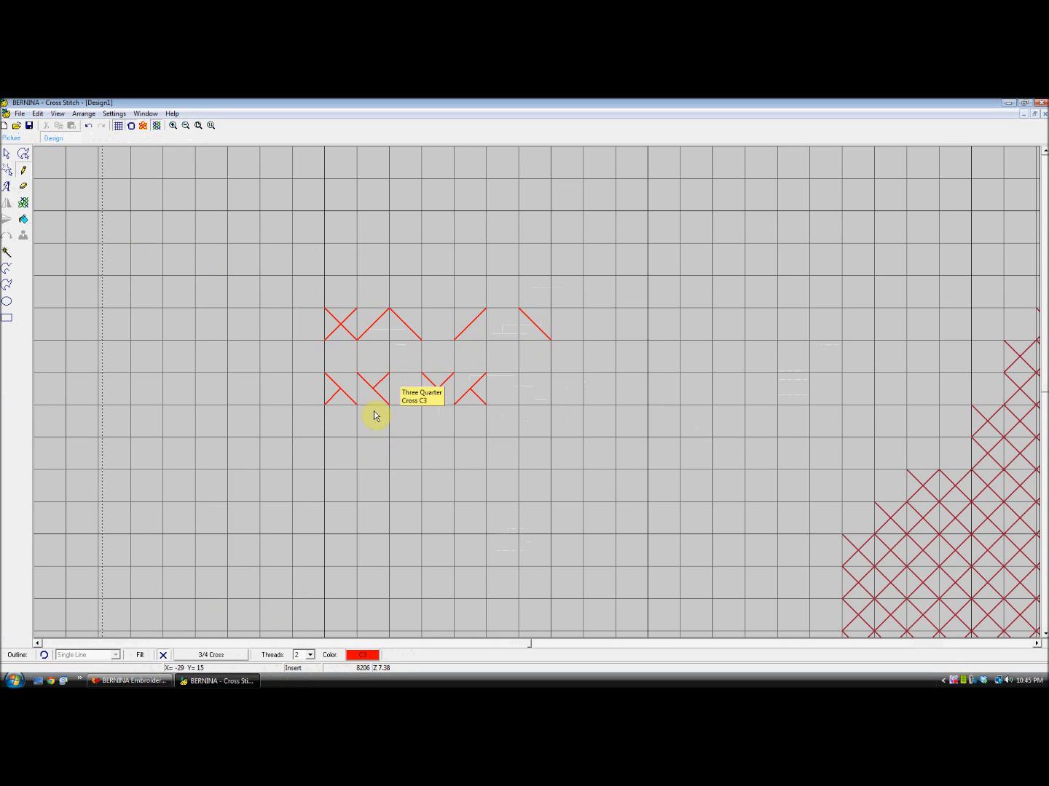
- Replace the red full cross and the two separate half crosses in the upper row with three-quarter crosses
left_click(349, 315)
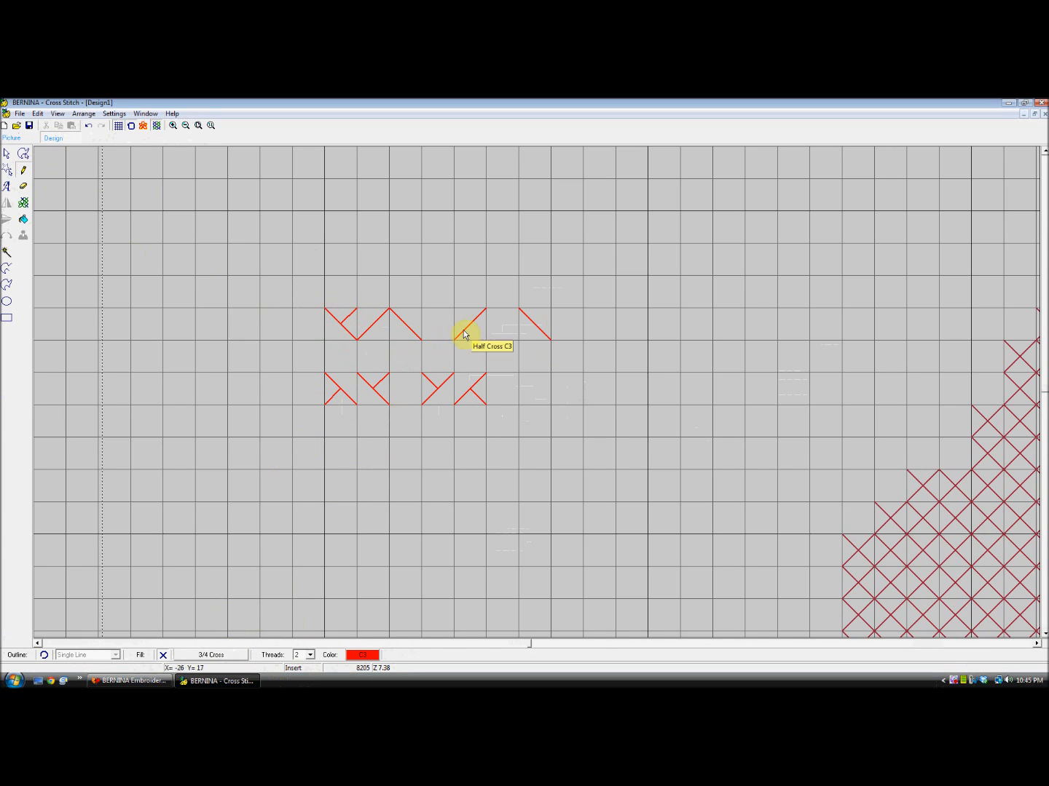
left_click(538, 321)
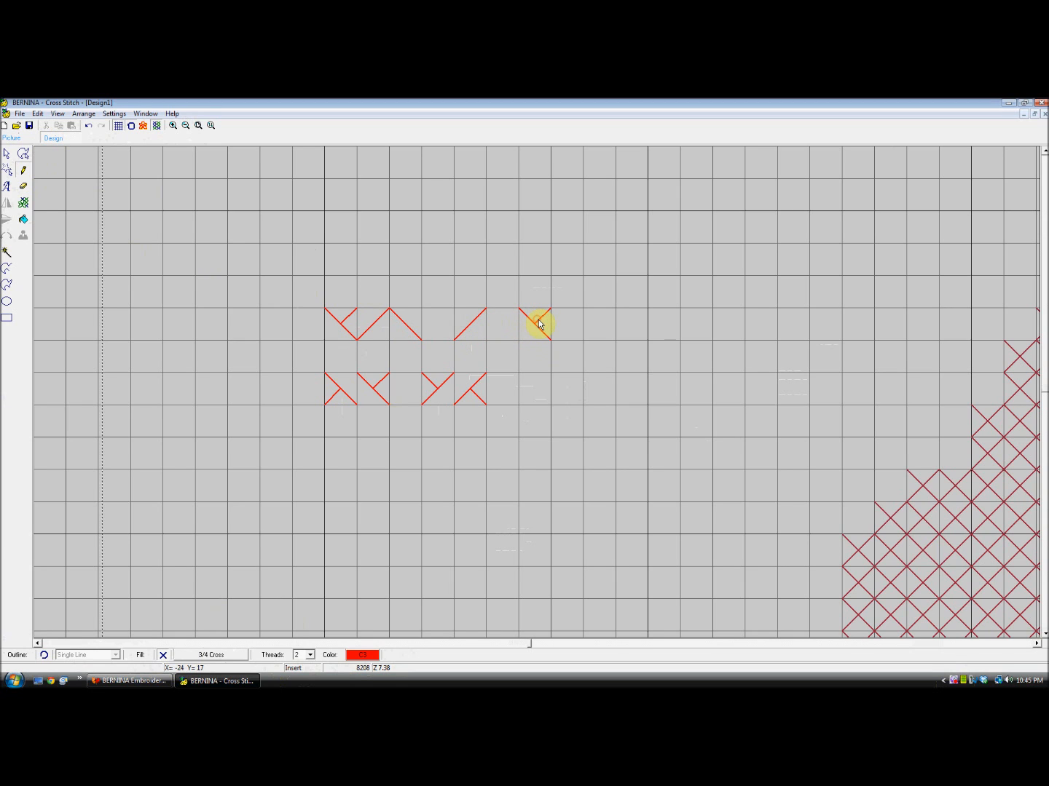
left_click(475, 321)
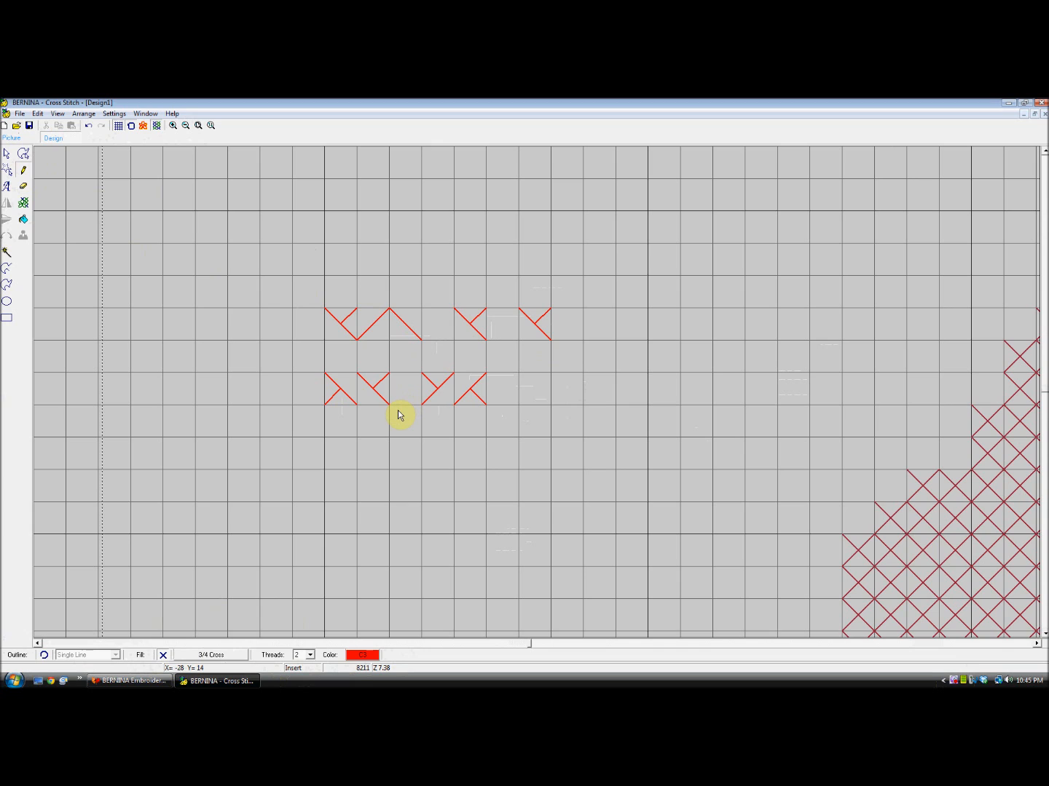
- Switch the fill stitch to 1/4 Cross and place four quarter crosses to the left of the test rows
left_click(212, 655)
left_click(418, 345)
left_click(296, 351)
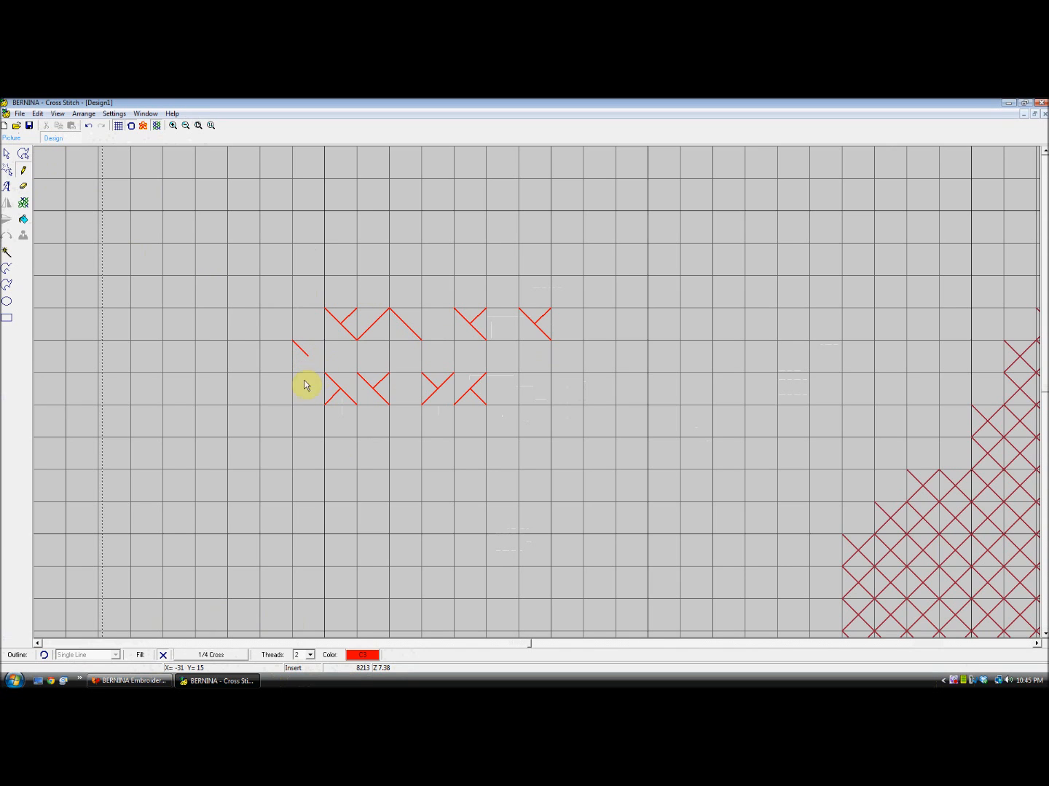
left_click(235, 367)
left_click(220, 348)
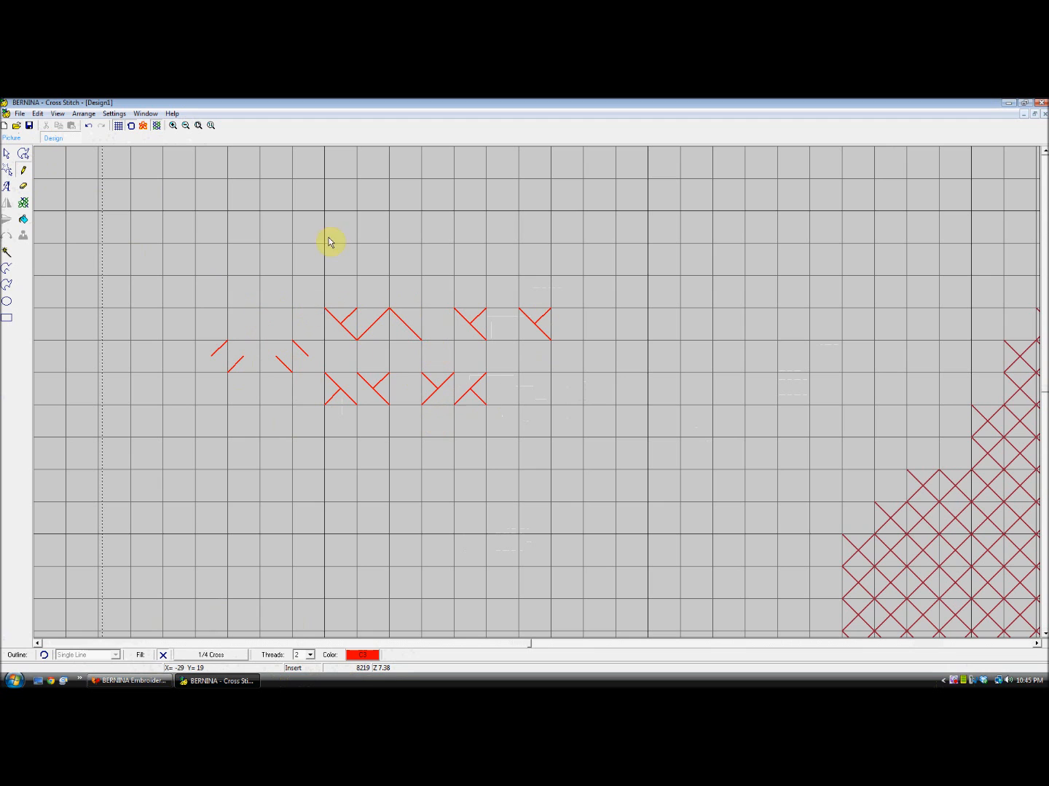
- Set the fill stitch to 3/4 Cross and the thread color to pink C24 for refining the lower-left pink petal
left_click(197, 127)
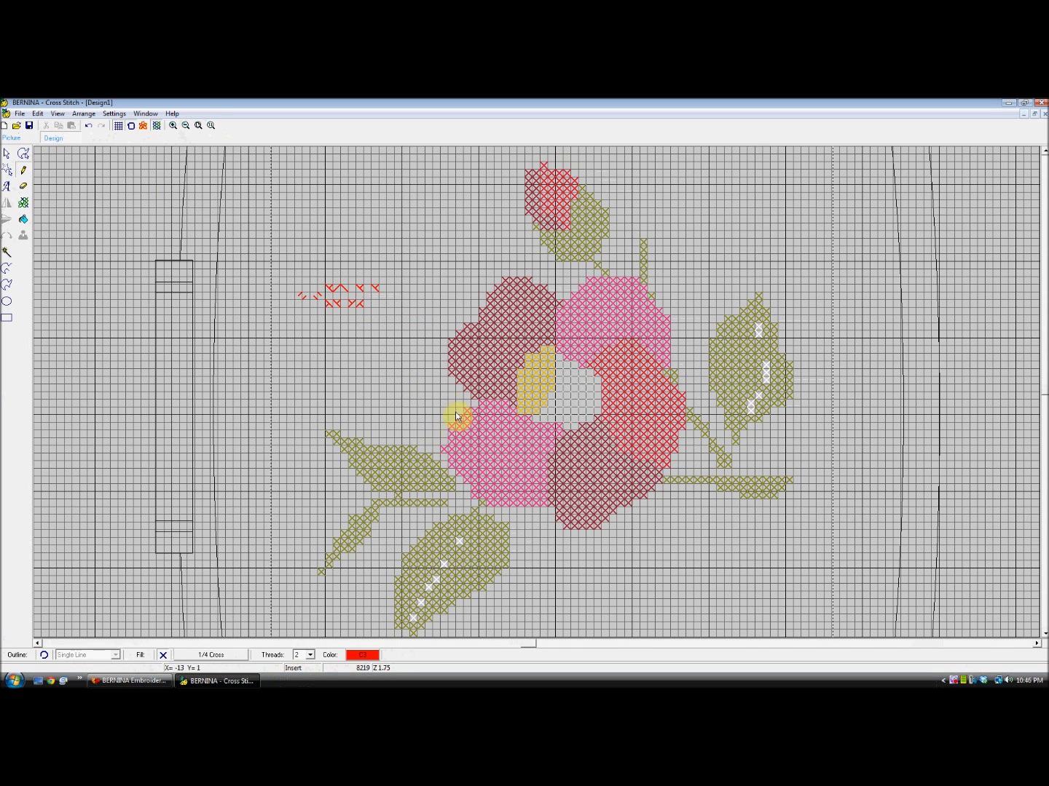
left_click(173, 125)
left_click(412, 388)
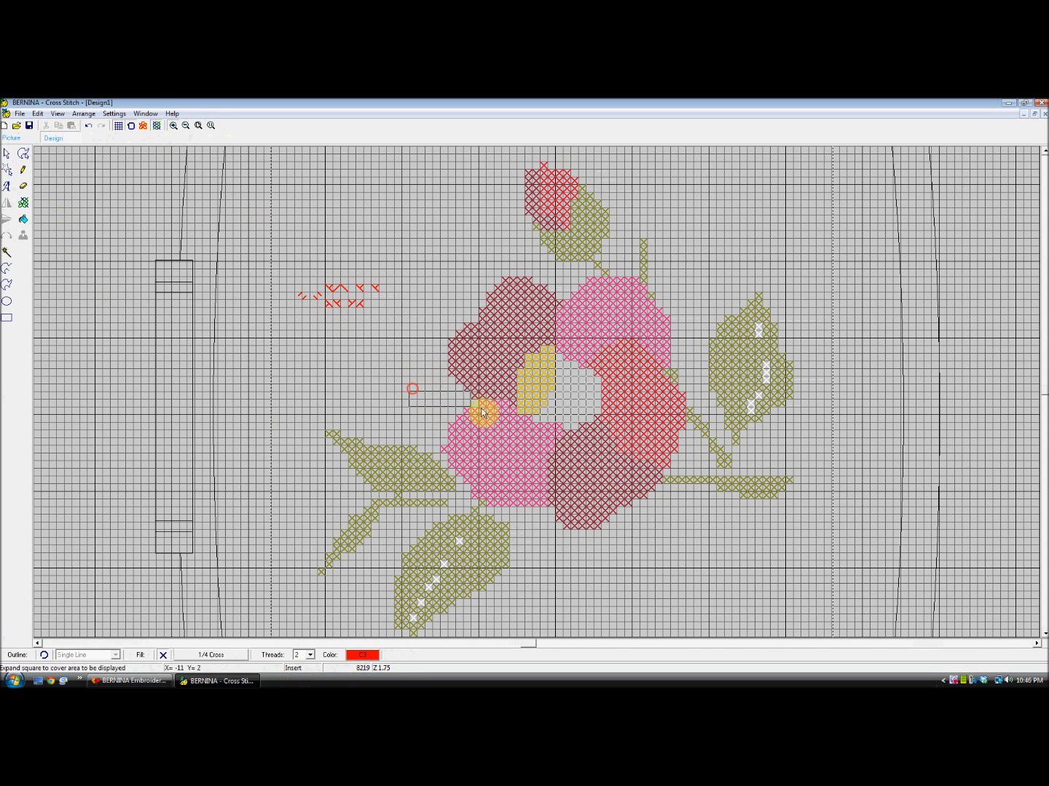
left_click(489, 468)
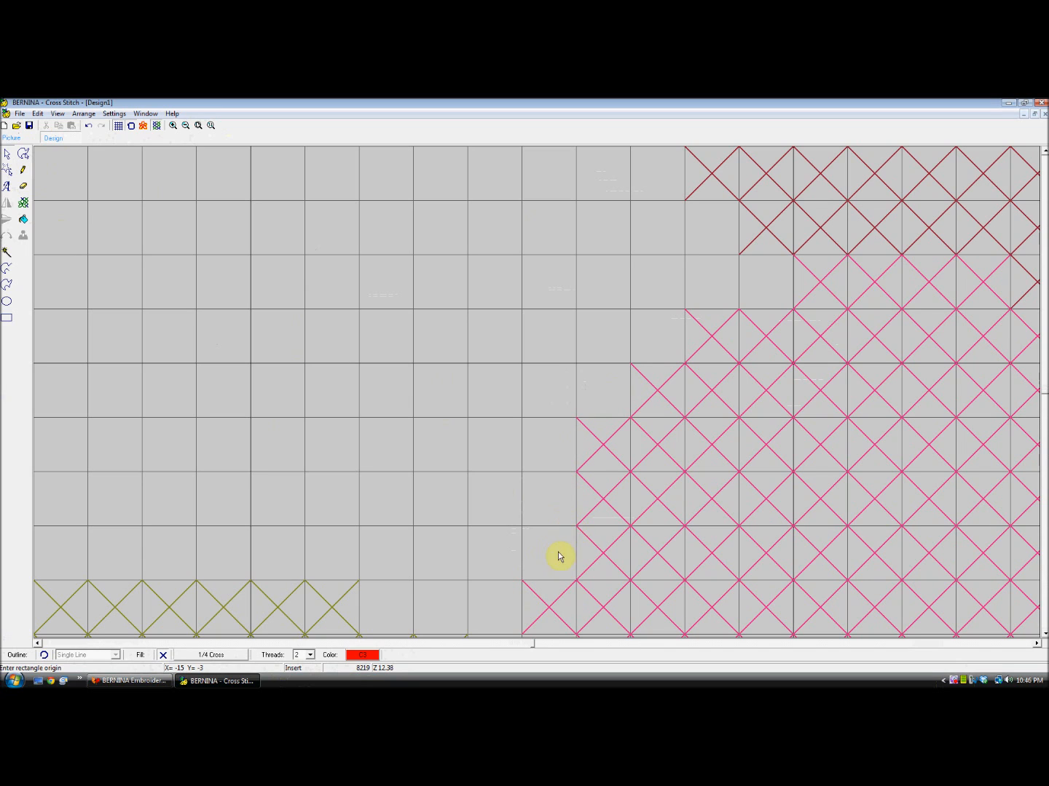
left_click(219, 655)
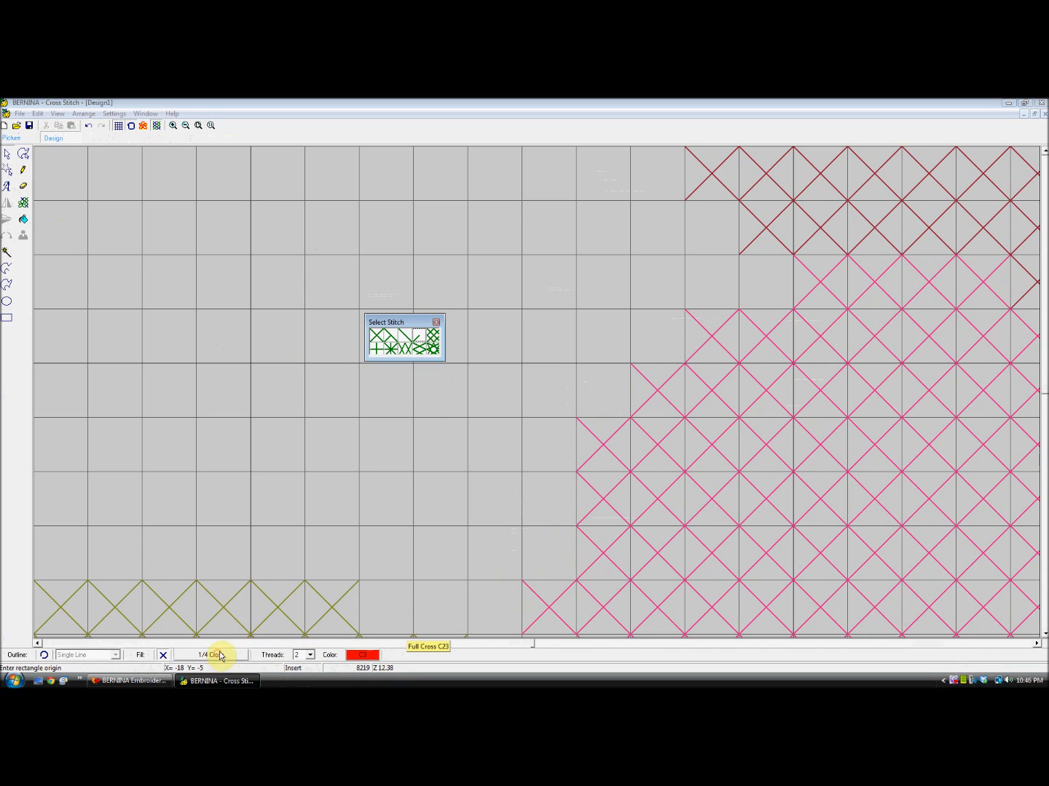
left_click(387, 335)
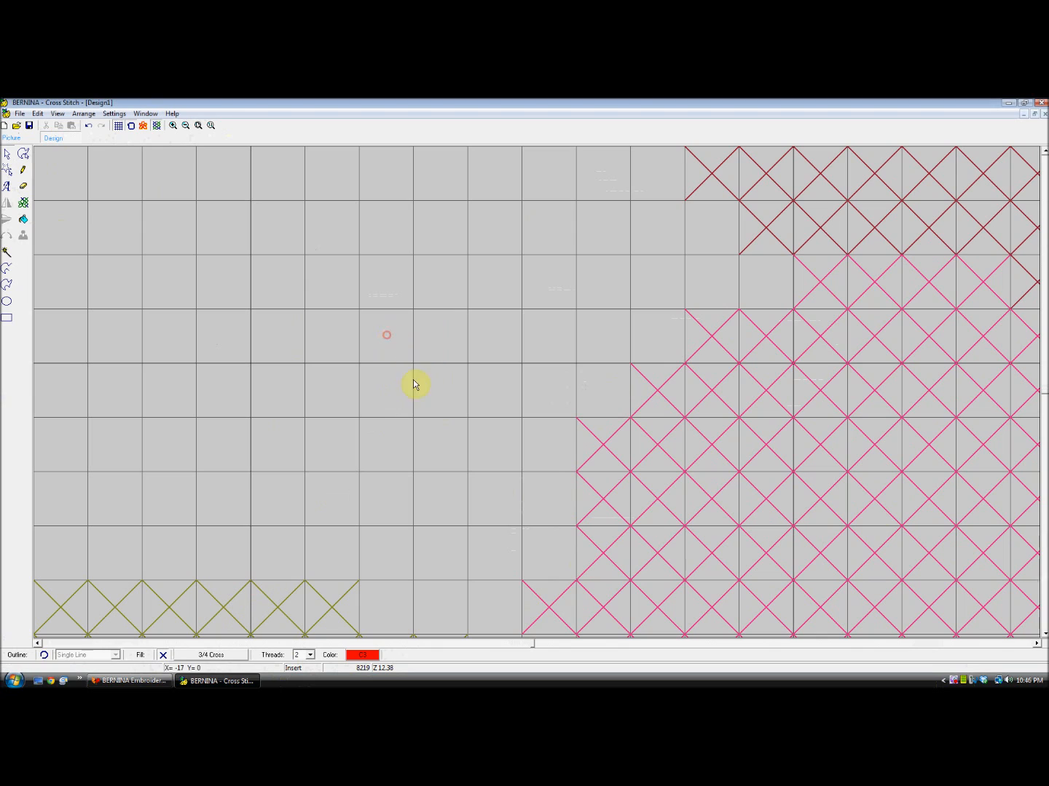
left_click(368, 658)
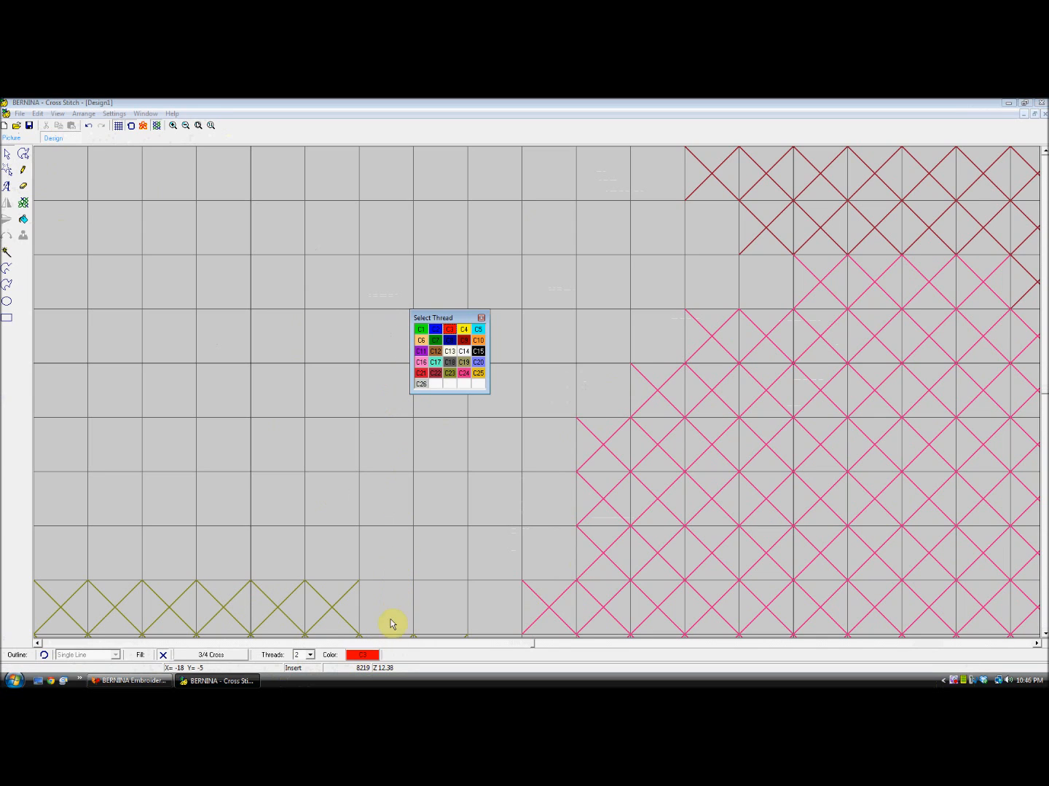
left_click(464, 373)
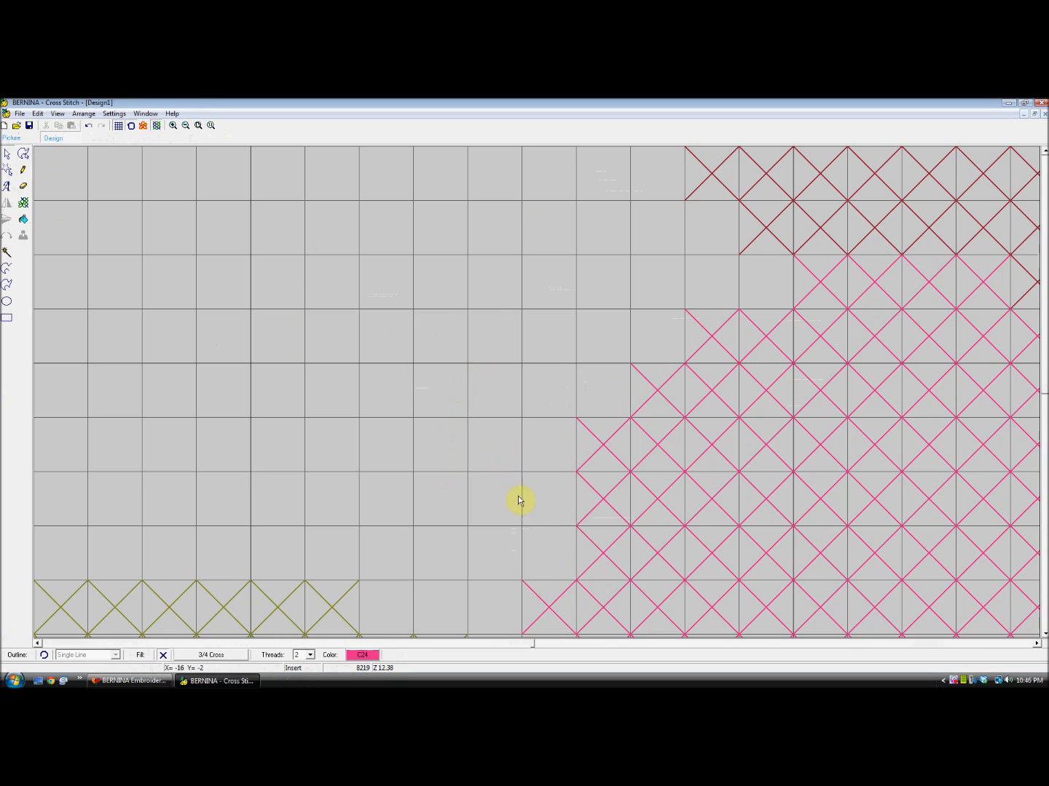
- Place four pink three-quarter crosses in the stepped gaps along the left and upper-left edge of the lower-left petal
left_click(565, 574)
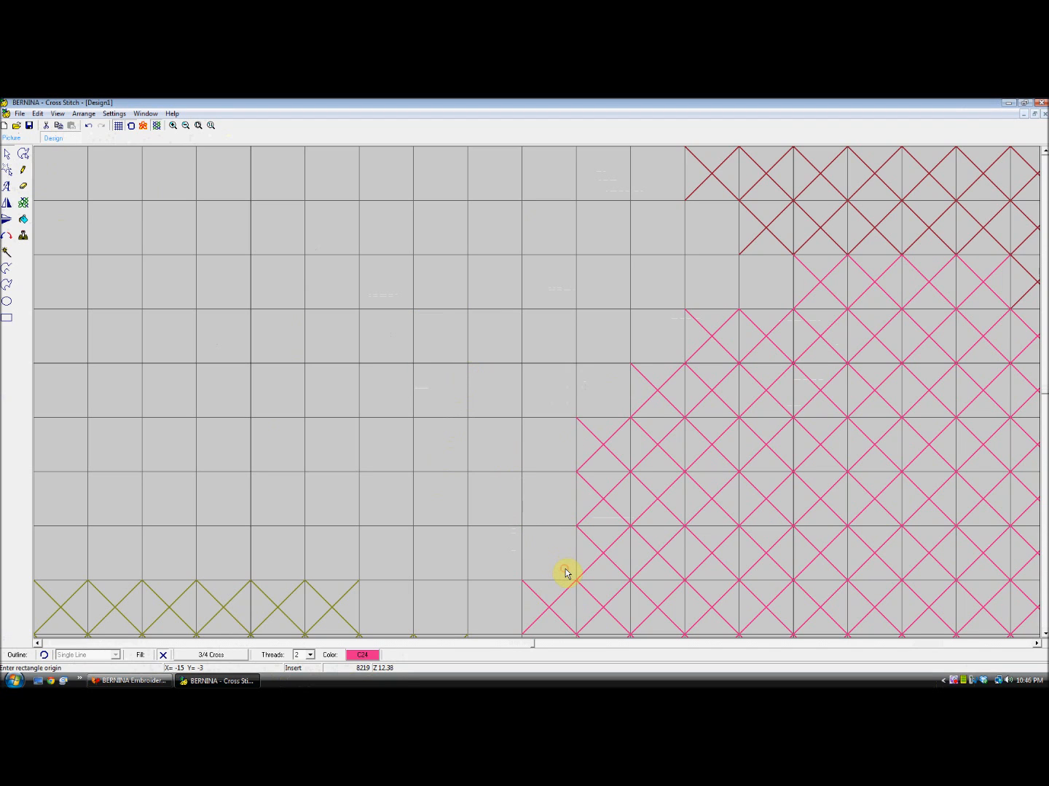
left_click(24, 172)
left_click(565, 579)
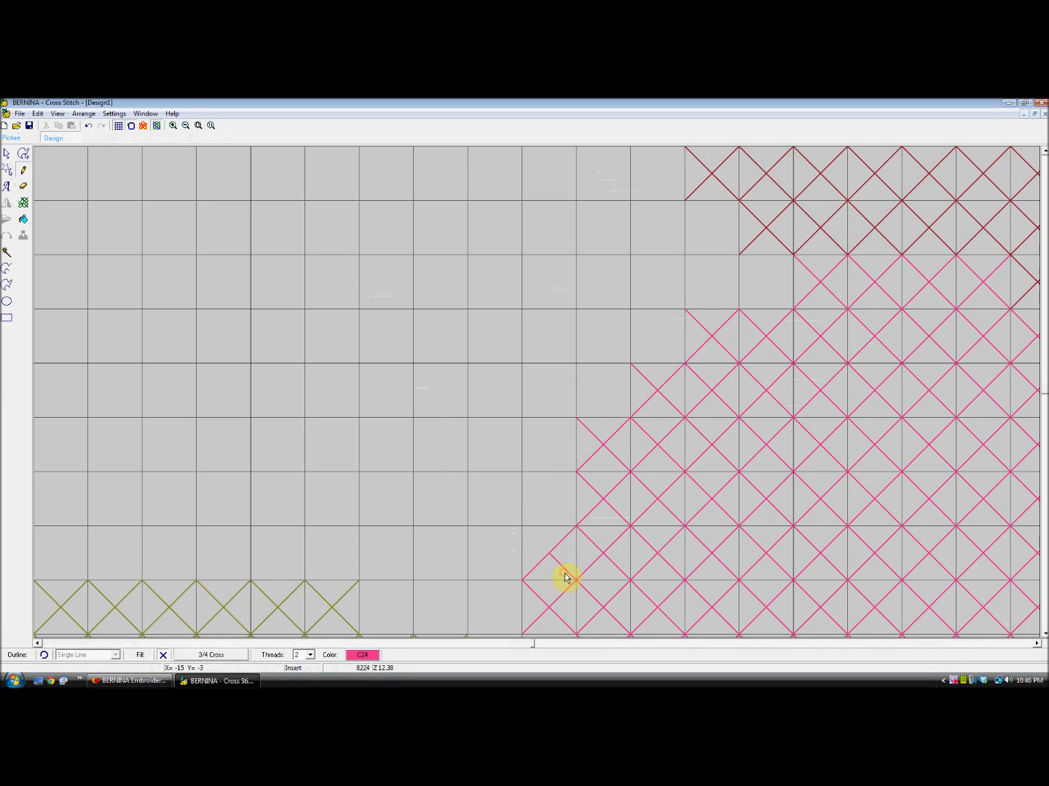
left_click(619, 411)
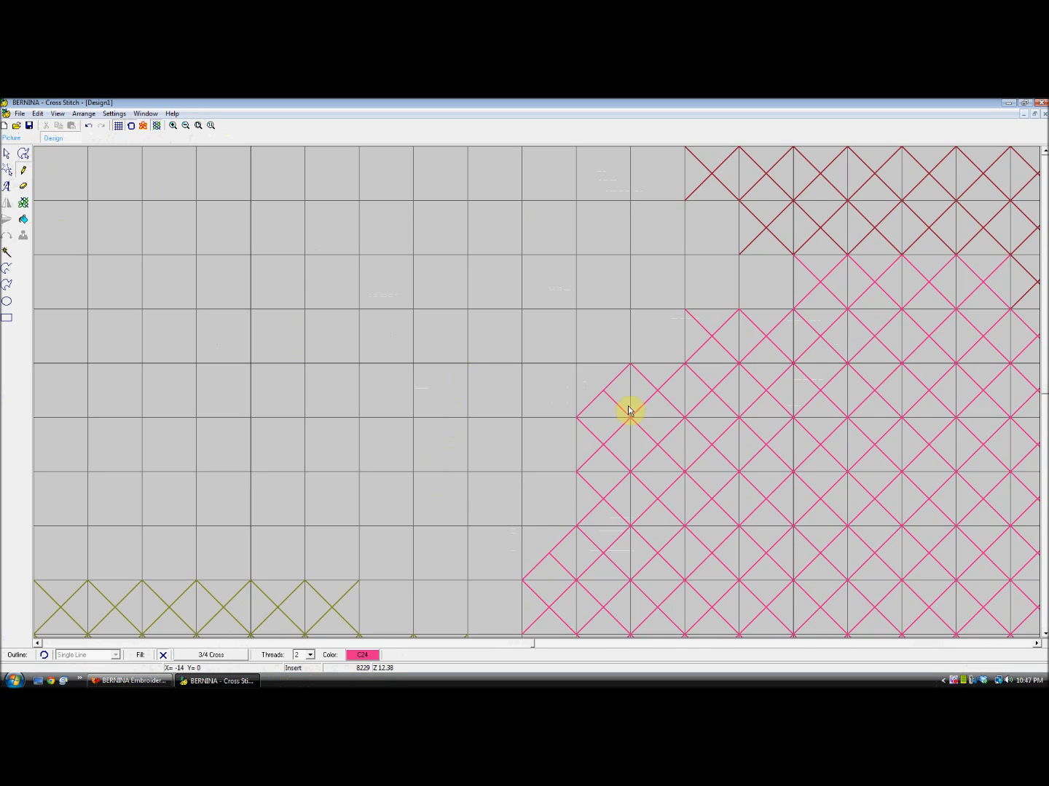
left_click(678, 359)
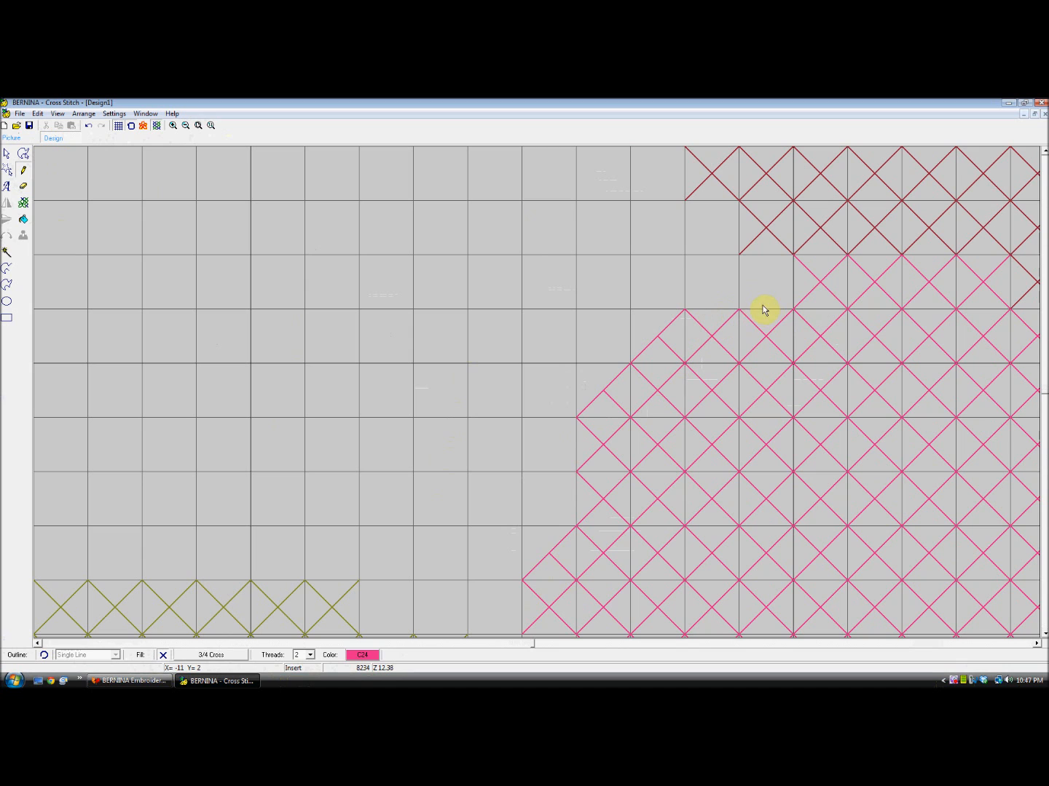
left_click(200, 126)
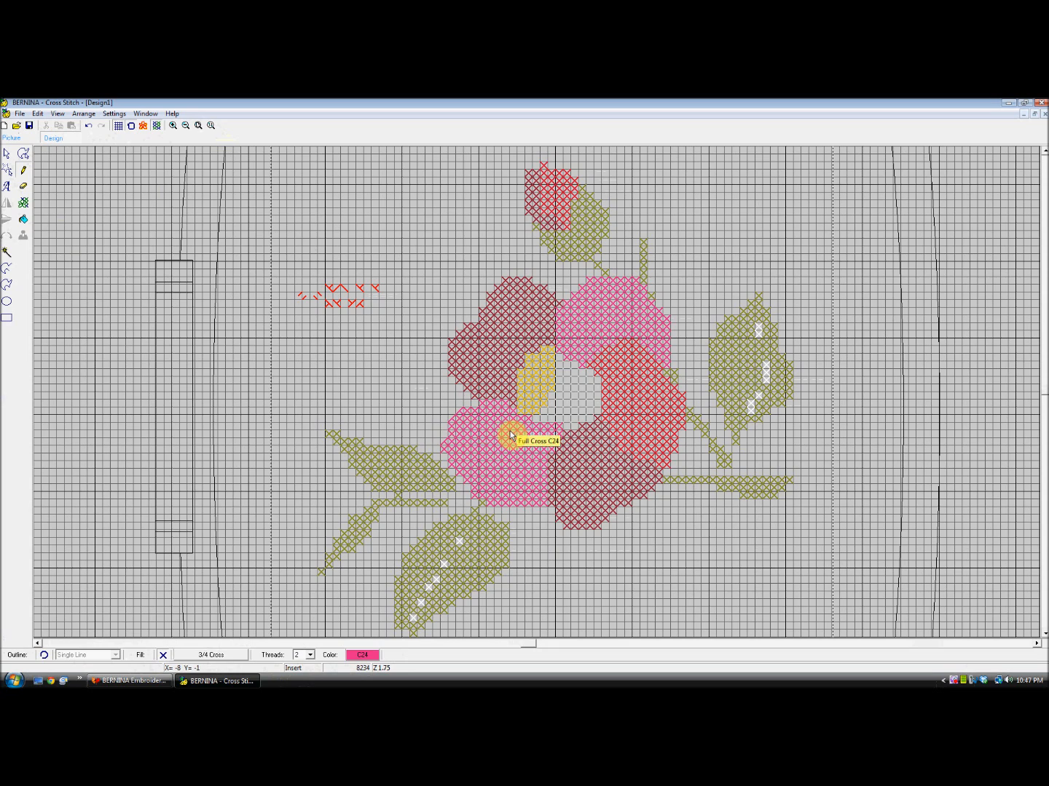
left_click(444, 436)
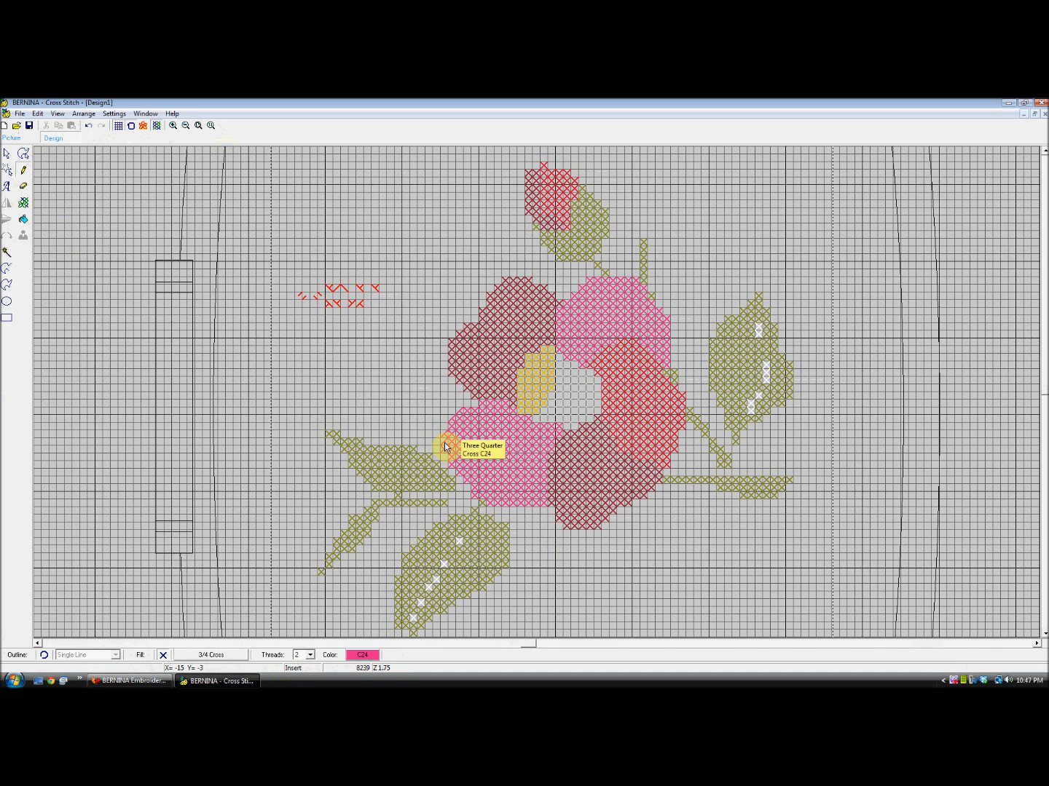
- Switch the fill stitch to Full Cross and replace a three-quarter cross on the pink petal's left edge with a full cross
left_click(239, 651)
left_click(377, 343)
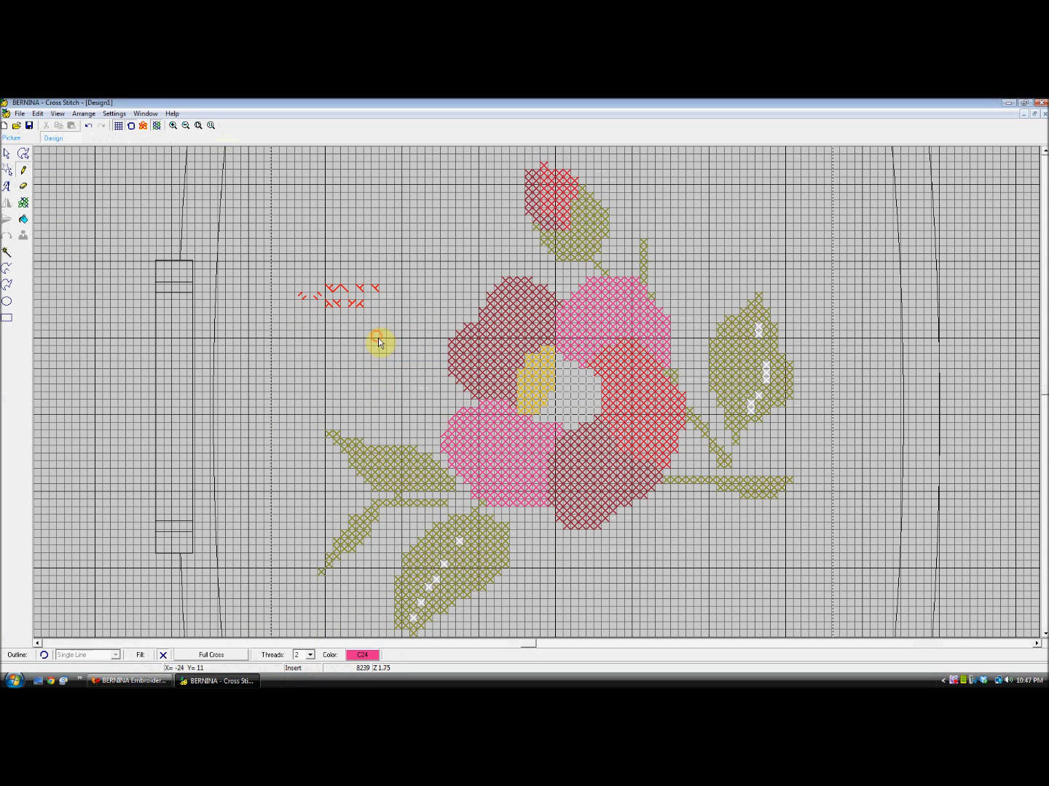
left_click(442, 445)
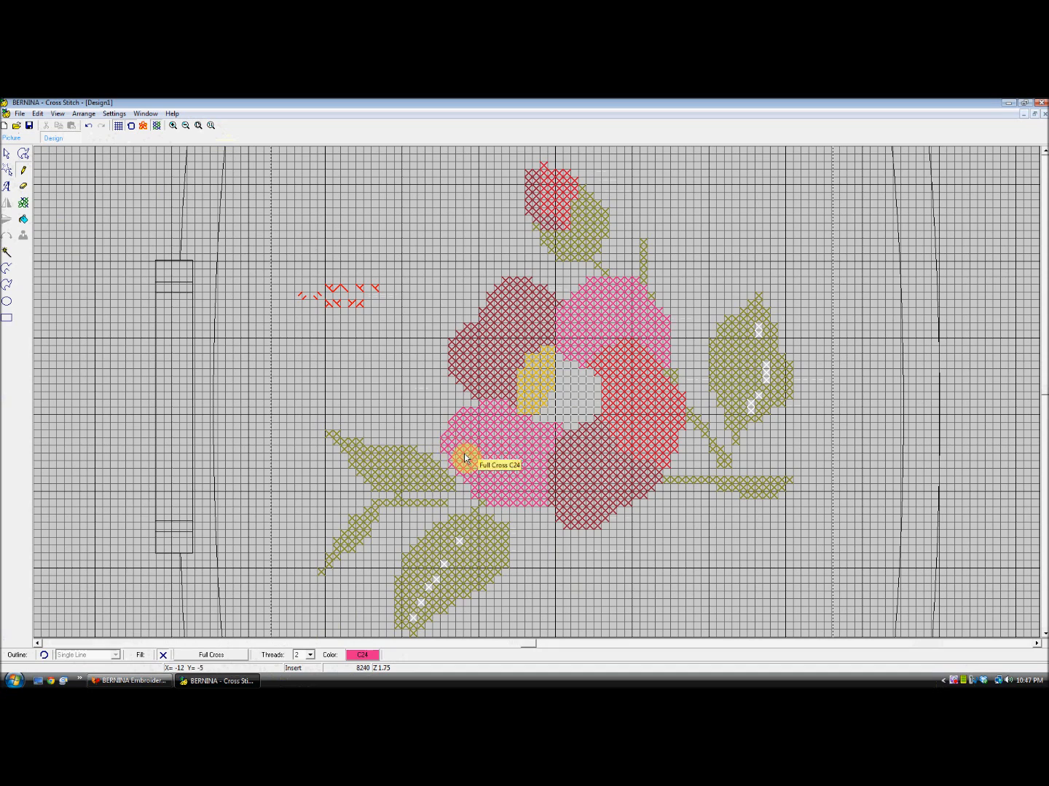